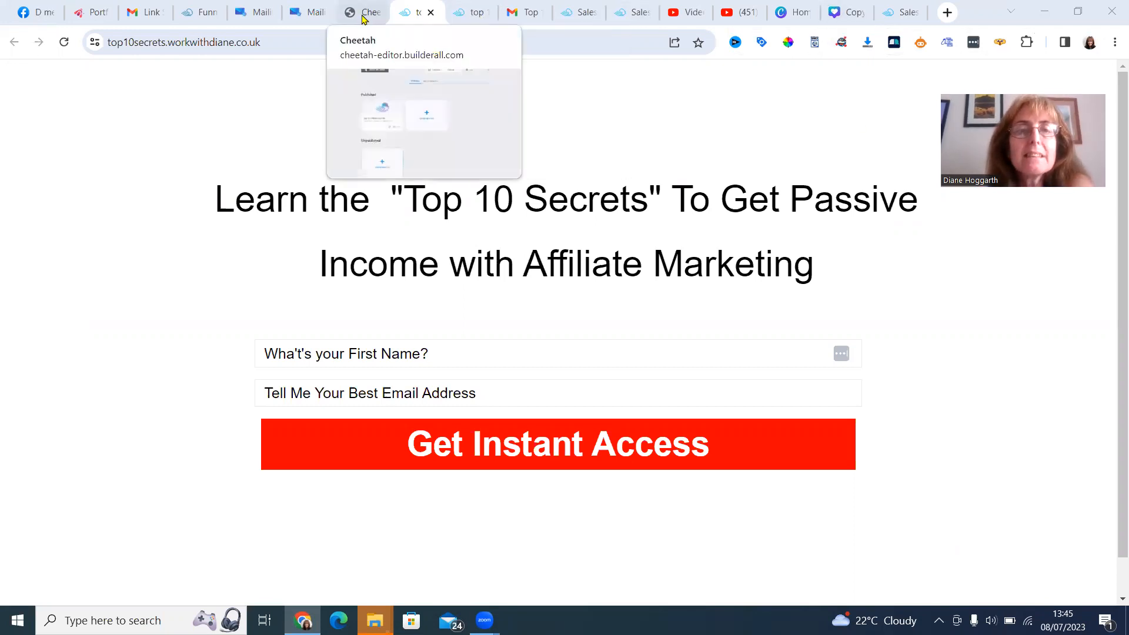
- Review the Top Affiliate Secrets sales page, the existing top 10 secrets opt-in page and its pending-subscription page
click(580, 12)
drag(1111, 106, 1112, 167)
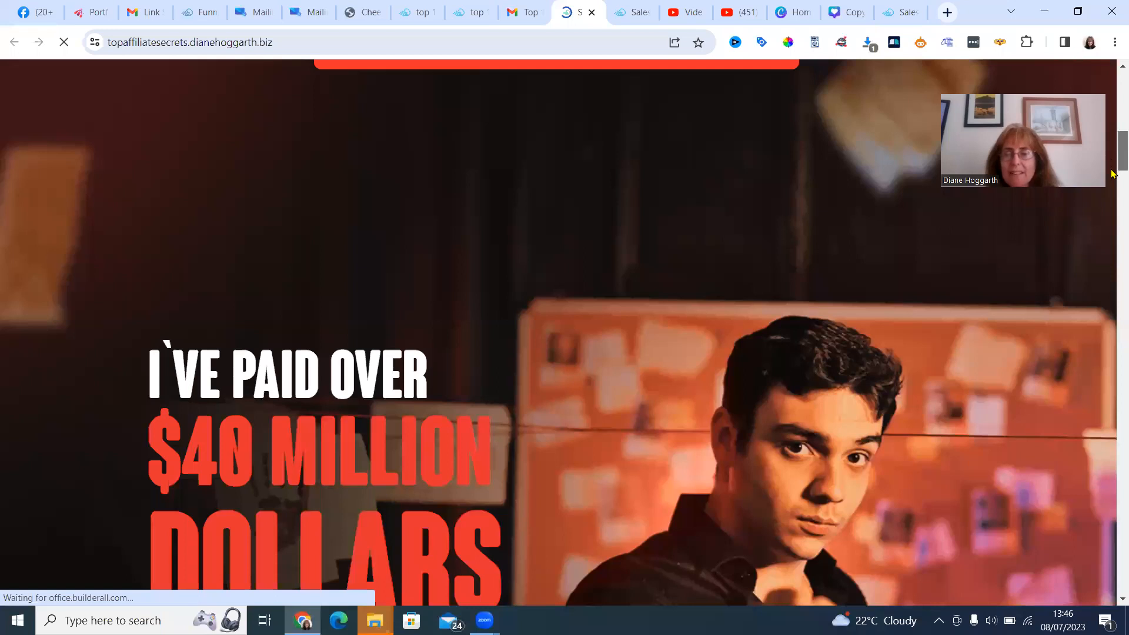
drag(1111, 173, 1112, 120)
drag(1113, 40, 1113, 38)
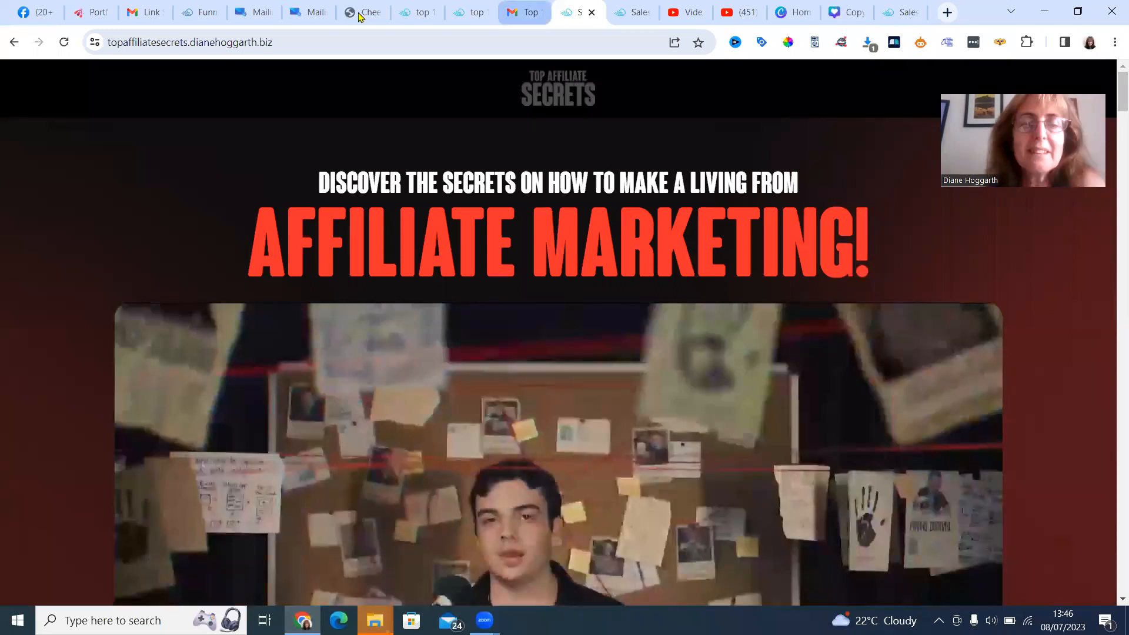
click(362, 13)
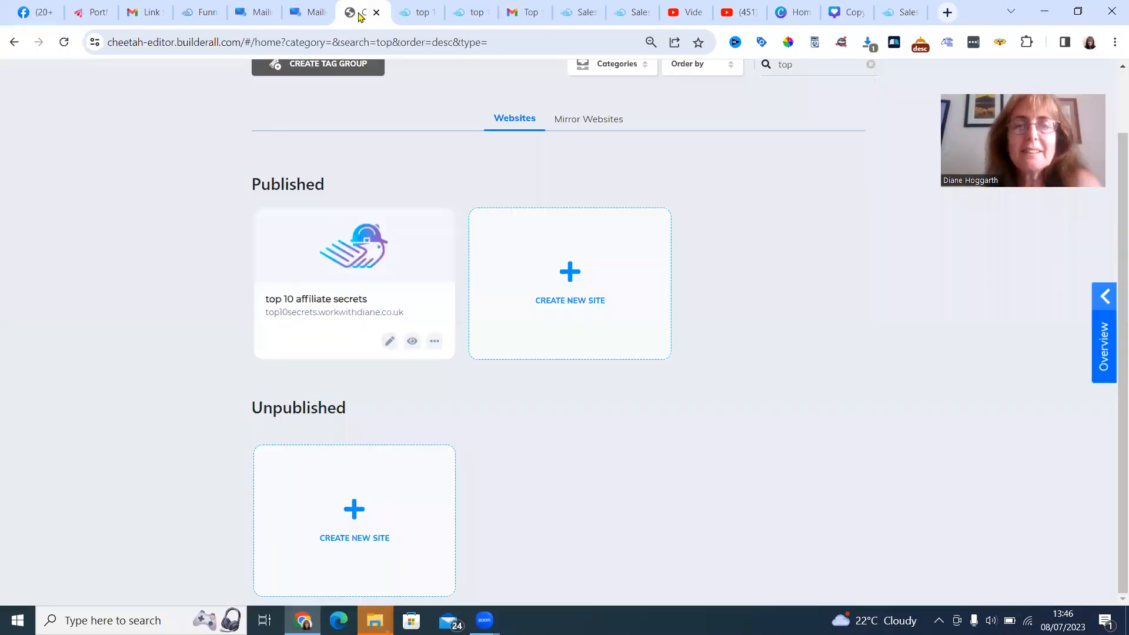
click(414, 13)
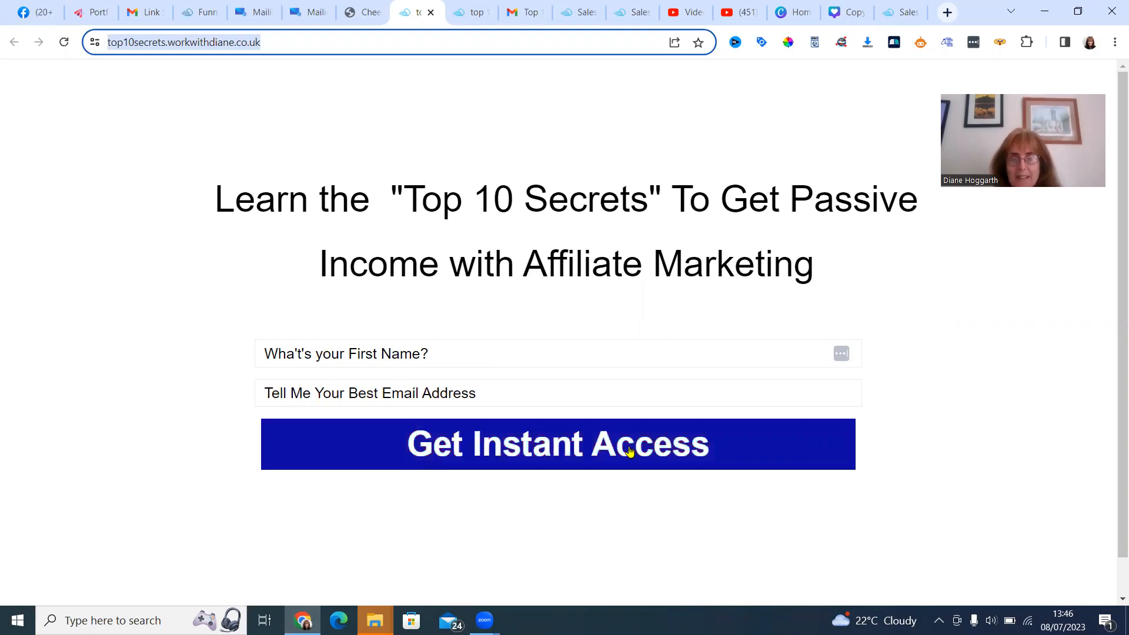
click(471, 11)
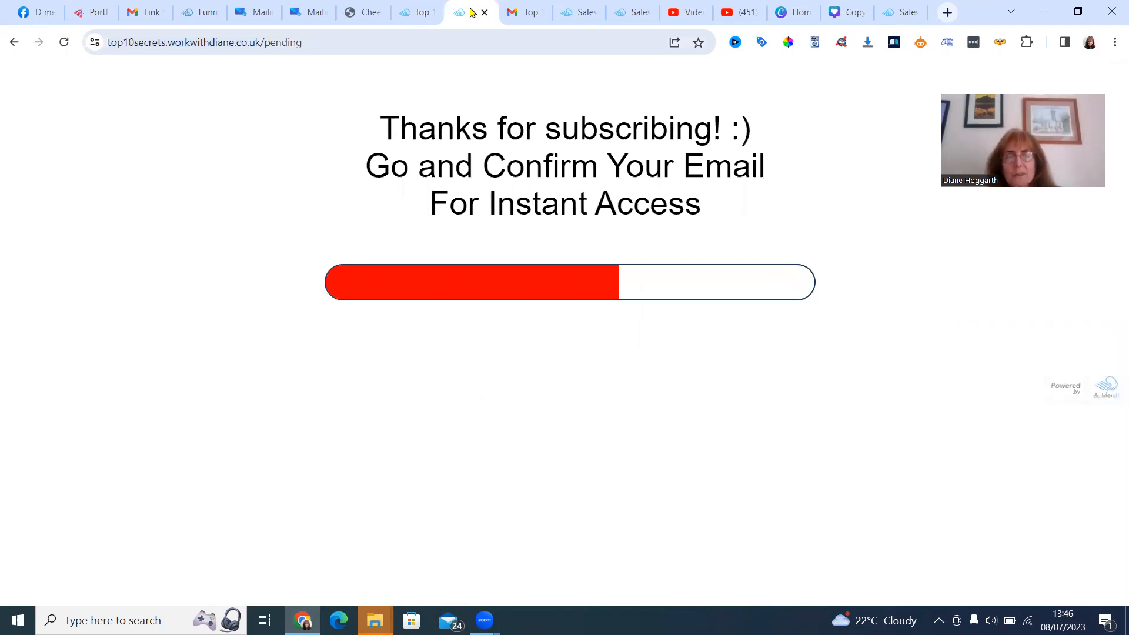
- Create a new site in the Builderall builder from the Blank Template and extend the home page's panel downward to roughly double its height
click(353, 13)
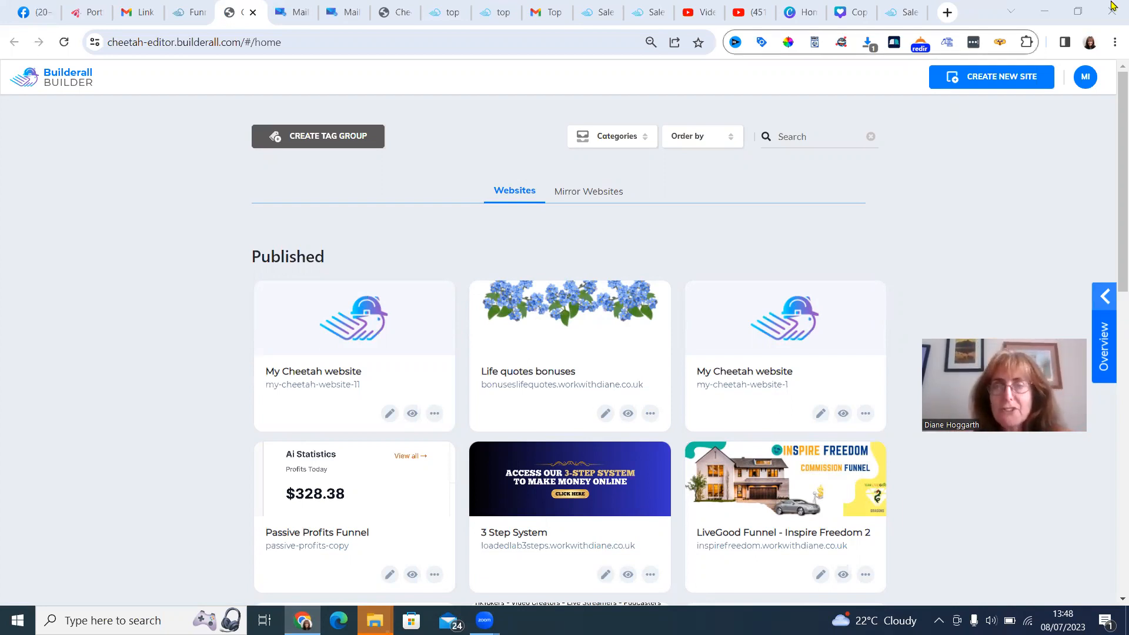
click(991, 79)
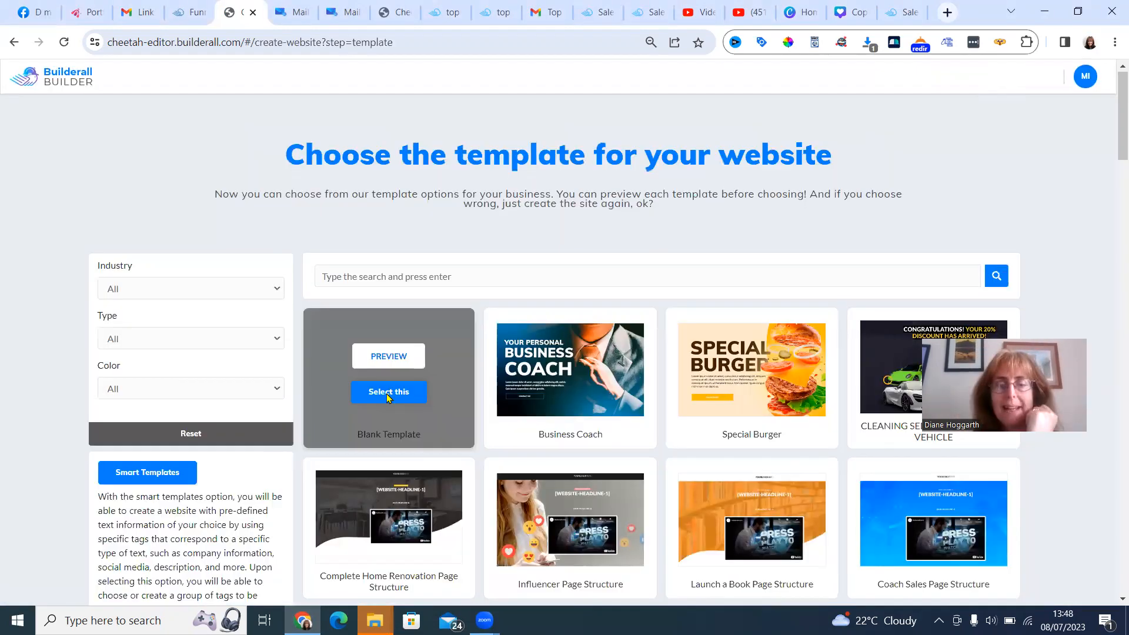
click(388, 396)
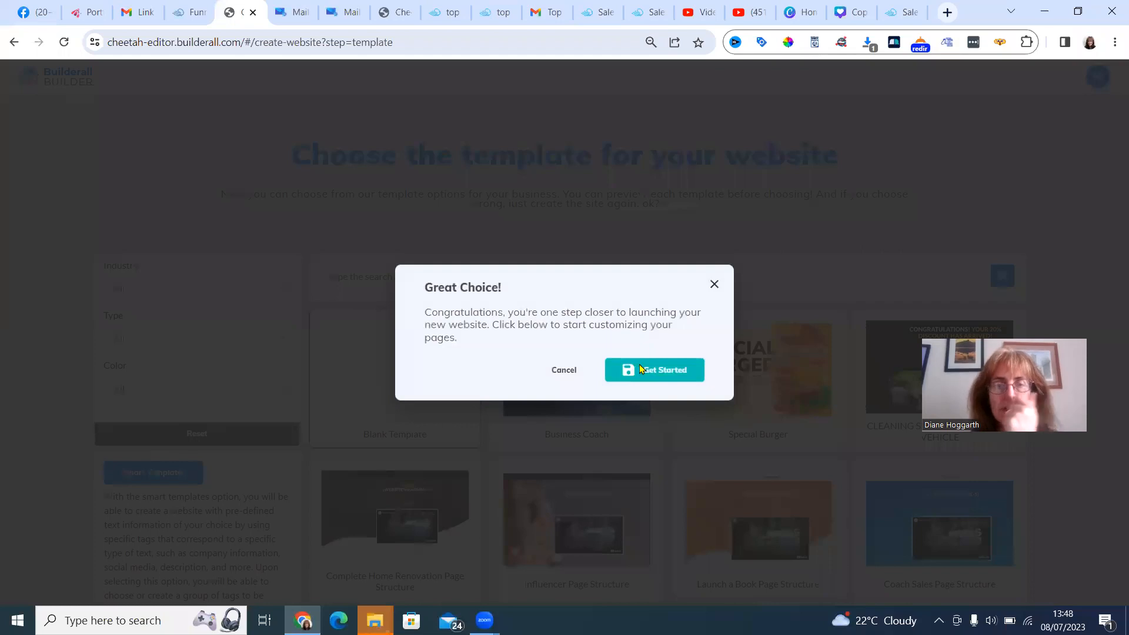
click(641, 368)
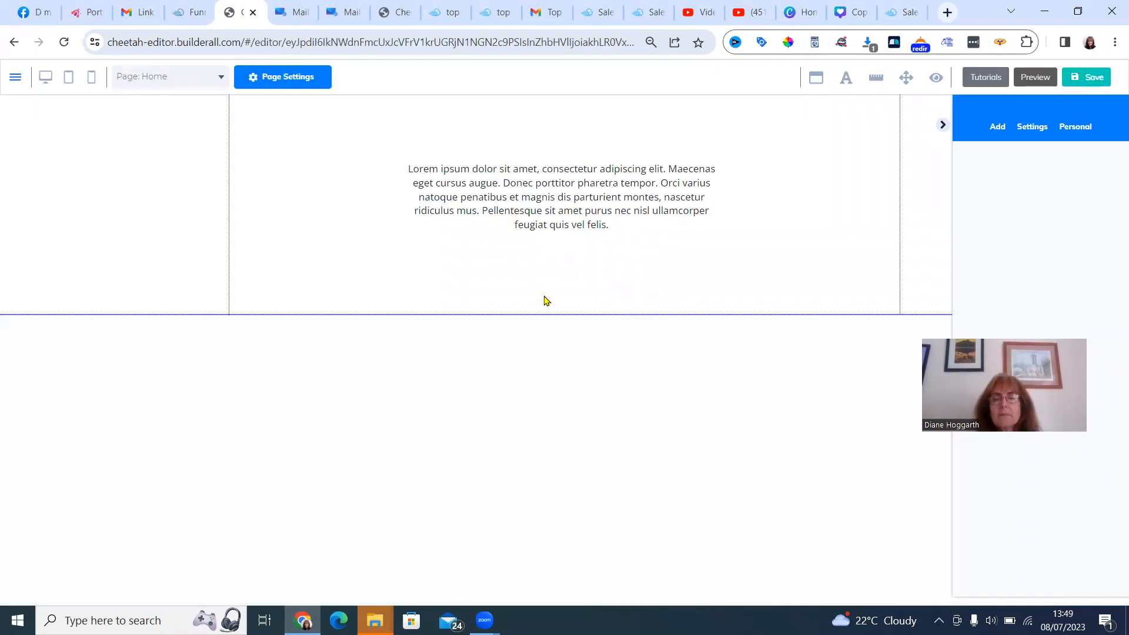
click(568, 315)
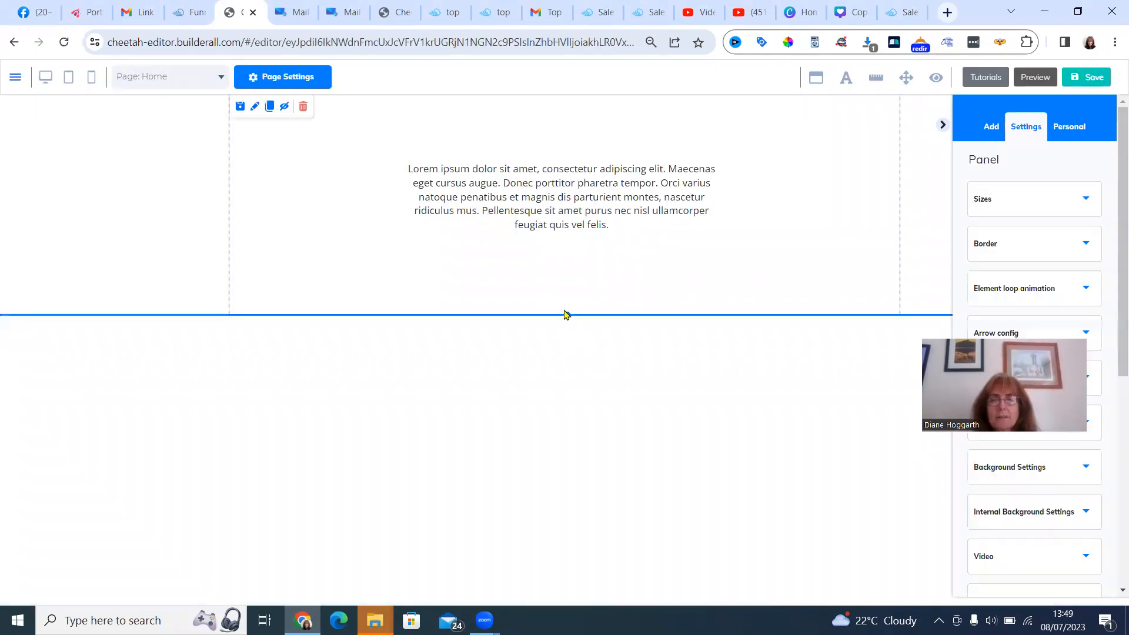
drag(567, 314, 547, 494)
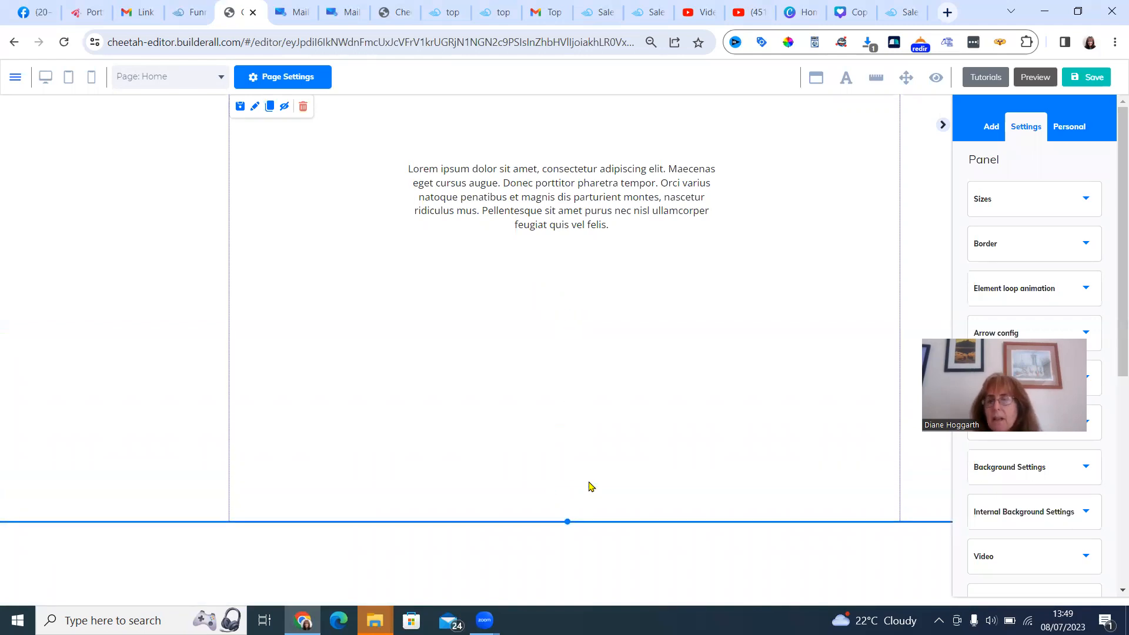
- Add an email marketing form with name, e-mail and an orange REGISTER NOW button, linked to the "Default Form / top 10 test" list
click(991, 130)
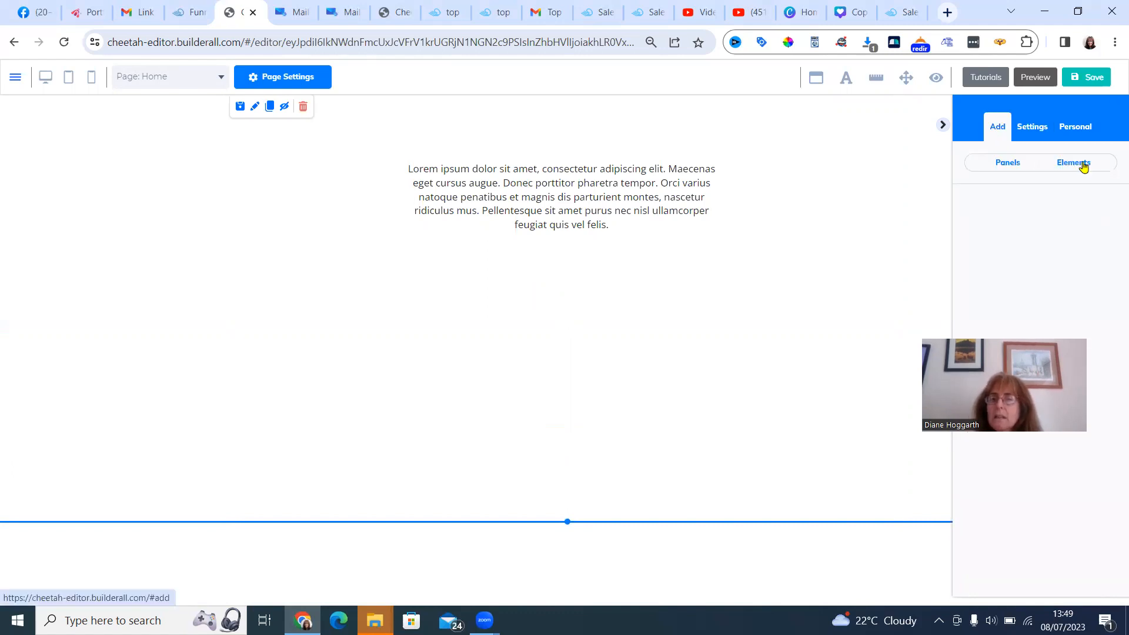
click(1082, 164)
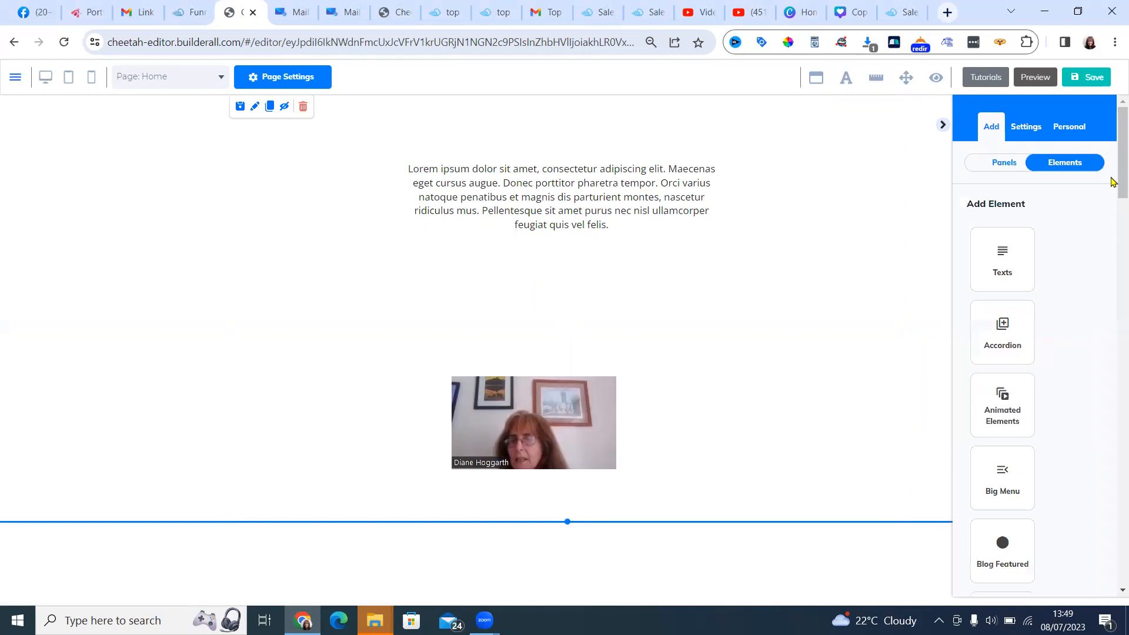
scroll(1103, 255, down, 7)
scroll(1100, 377, down, 8)
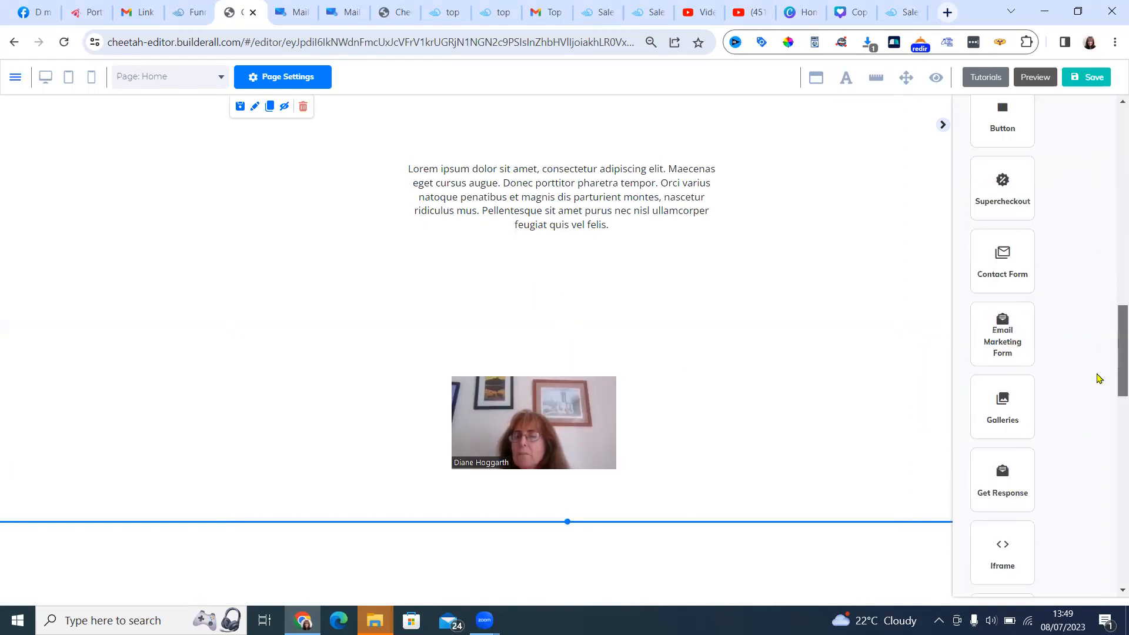
scroll(1047, 347, down, 1)
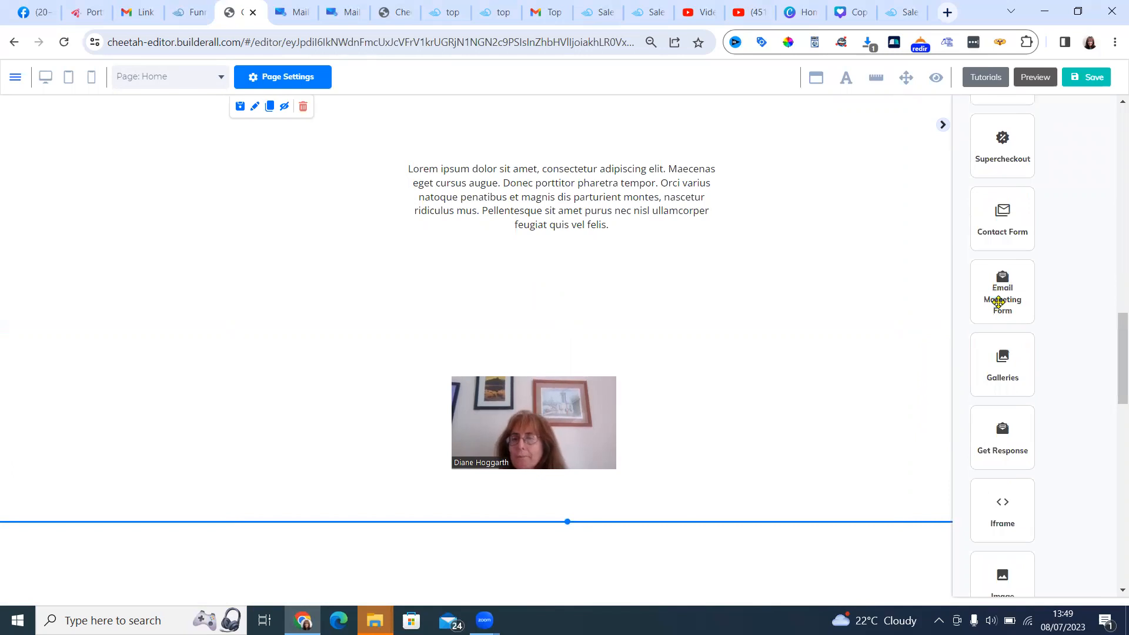
click(999, 307)
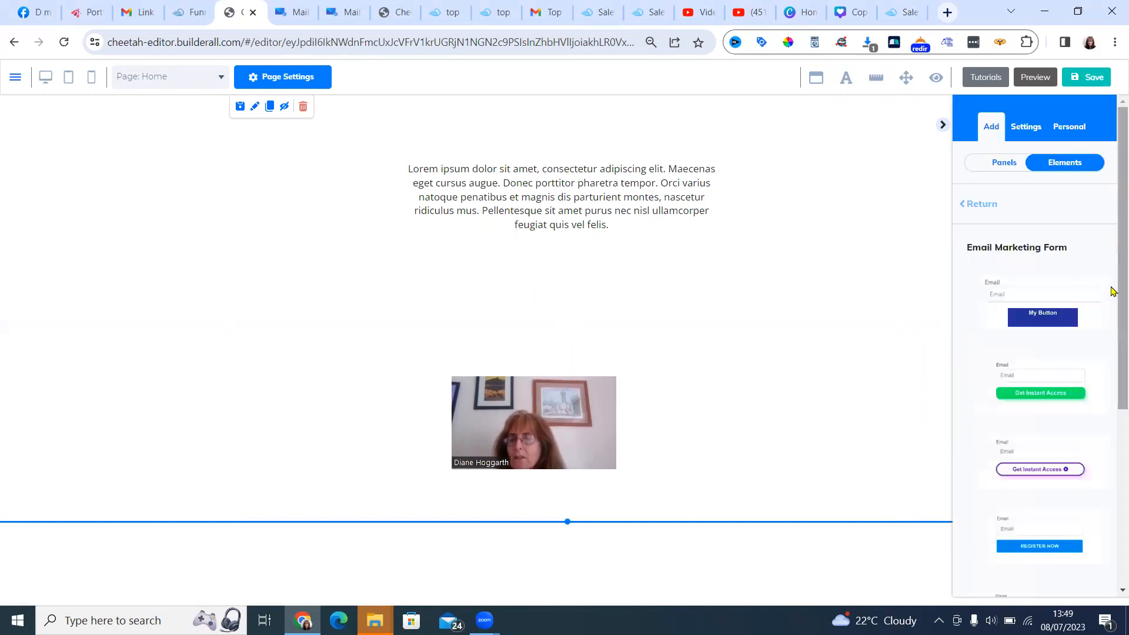
scroll(1111, 329, down, 3)
scroll(1100, 365, down, 2)
drag(1037, 318, 559, 288)
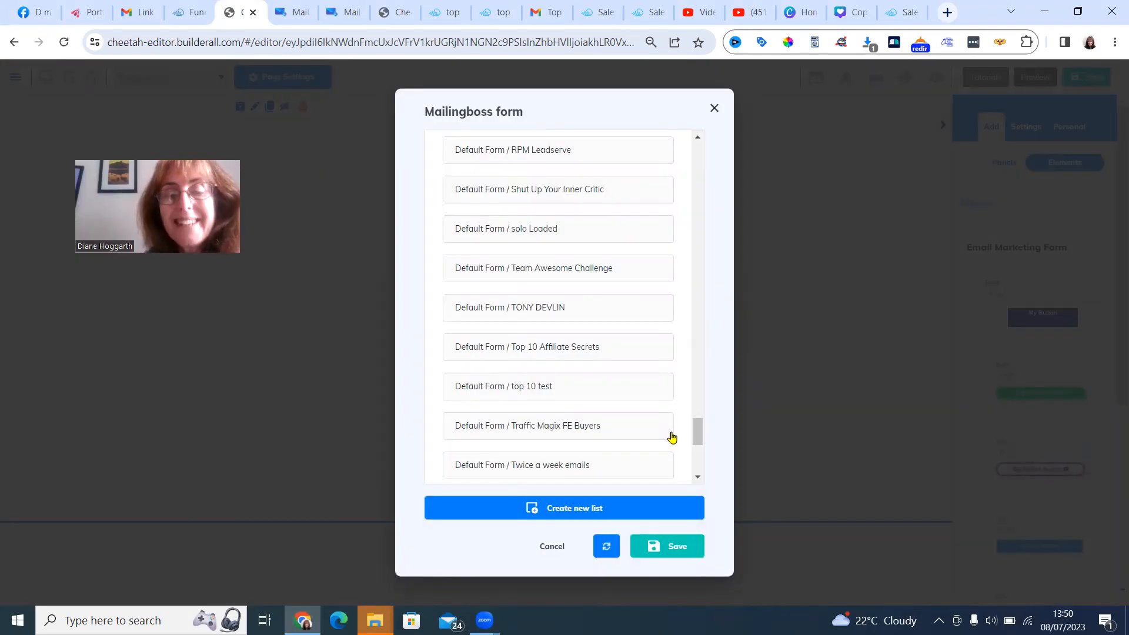
click(533, 388)
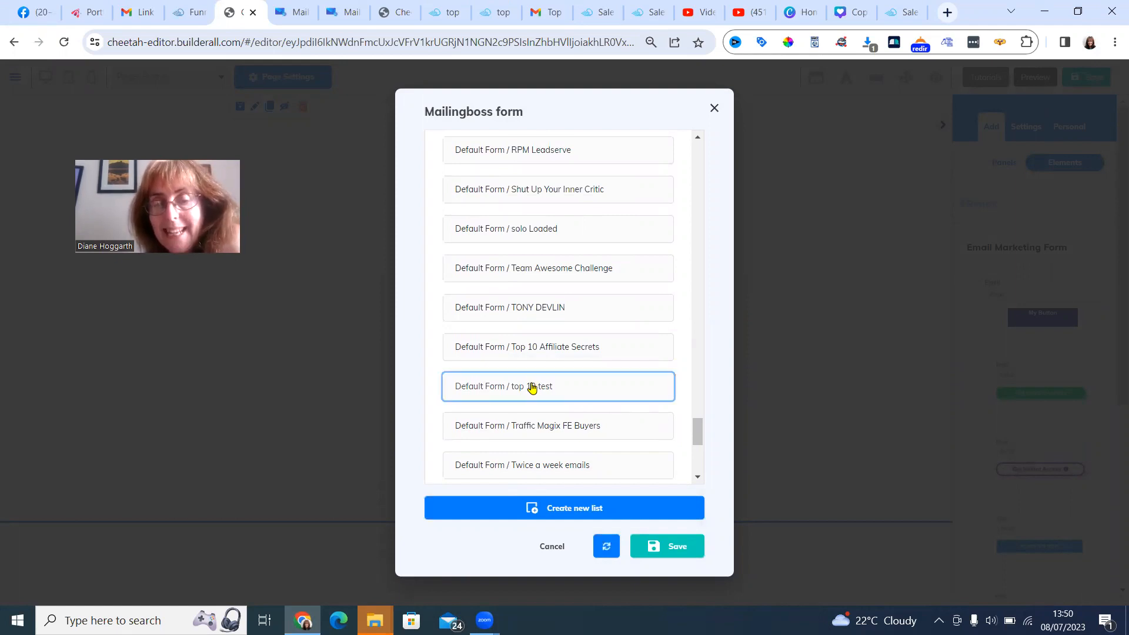
click(660, 548)
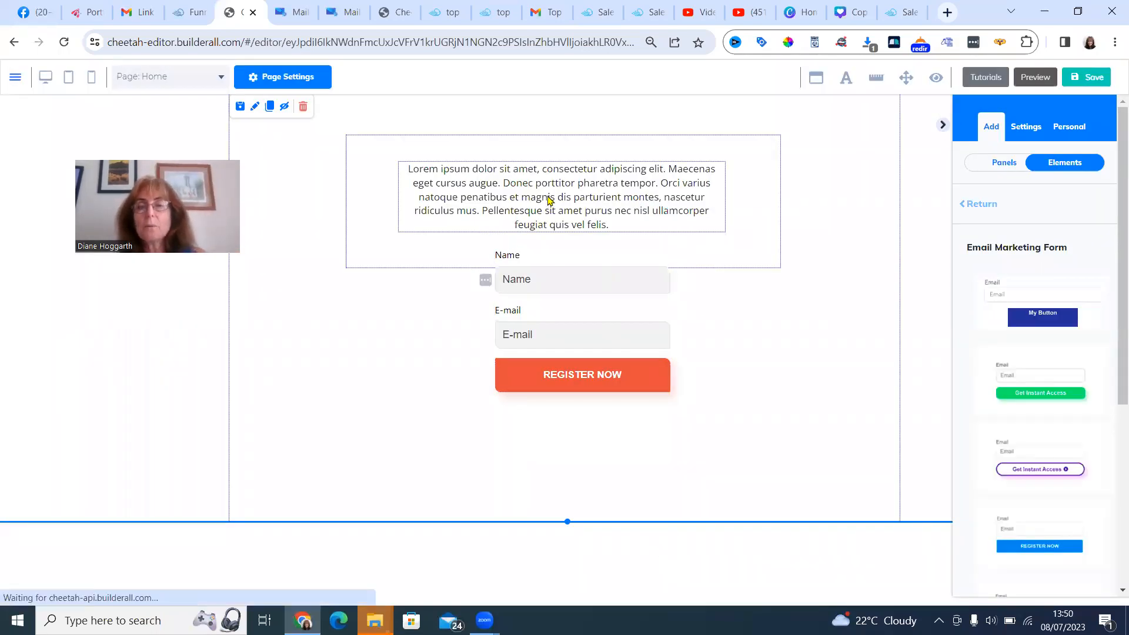
- Delete the box containing the Lorem ipsum placeholder text above the form
click(764, 156)
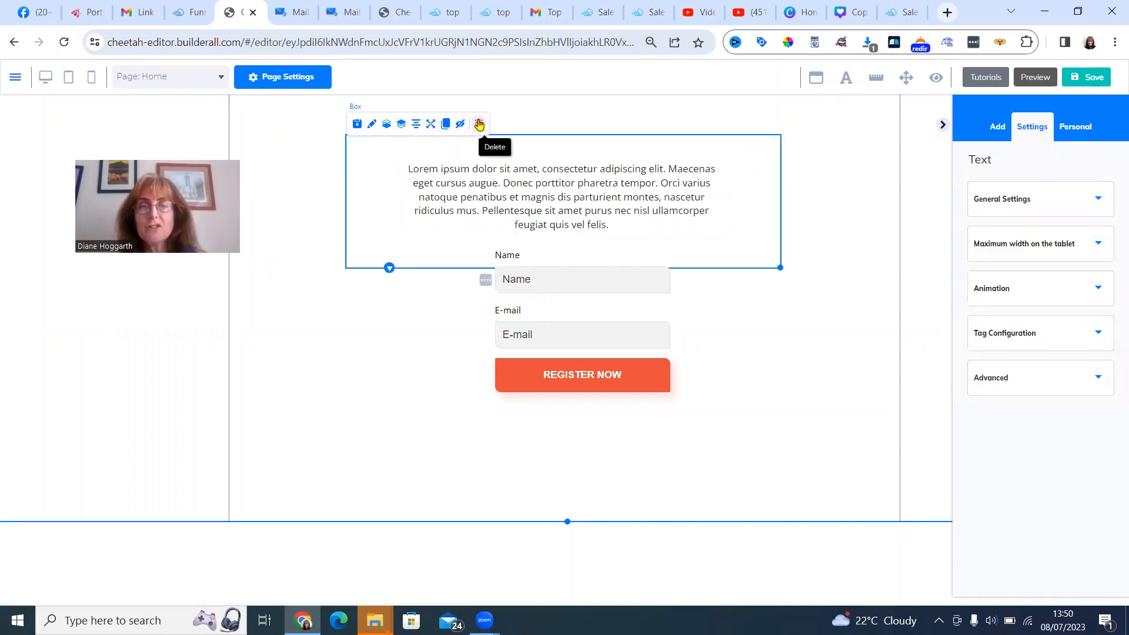
click(480, 124)
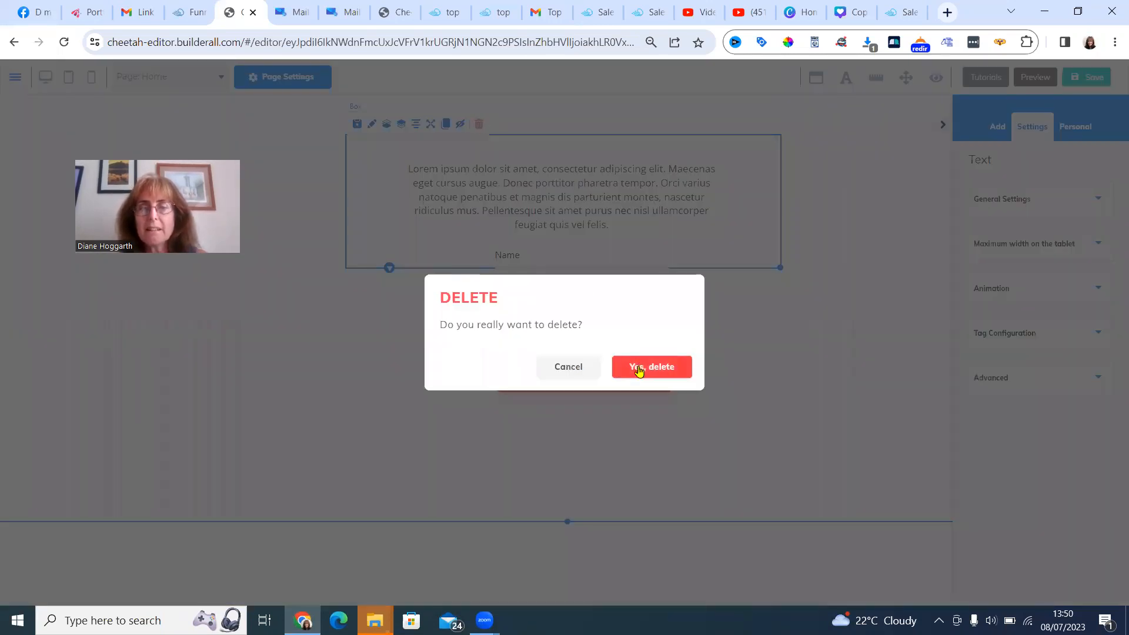
click(639, 368)
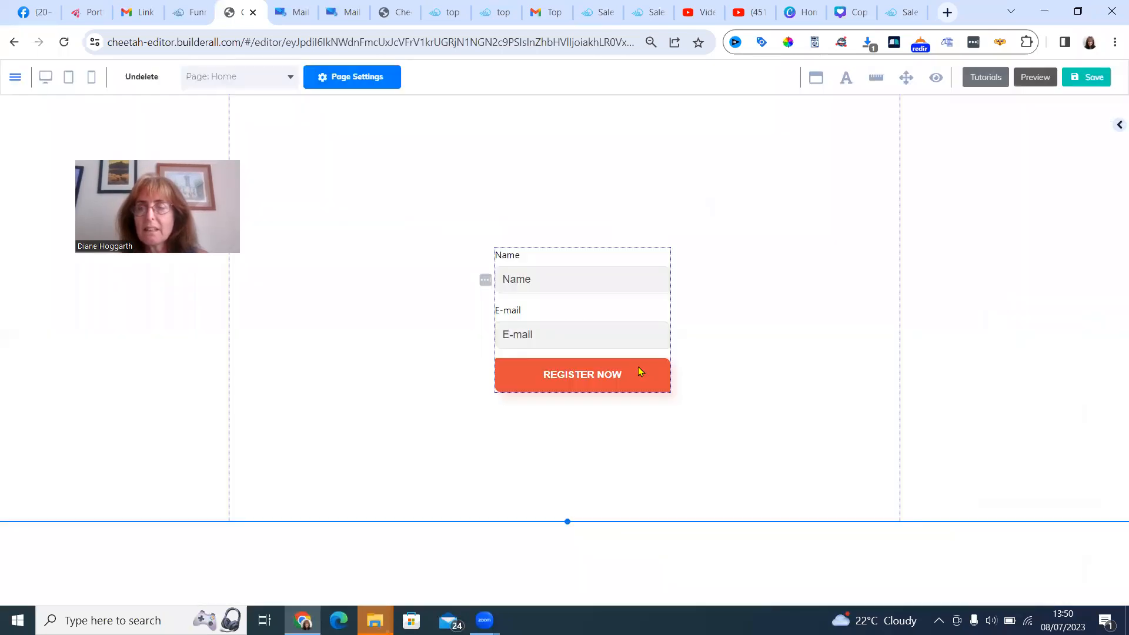
- Add a Title H2 heading above the form and replace its text with "Get Instant Access To The Top 10 Affiliate Secrets Today!"
click(1117, 126)
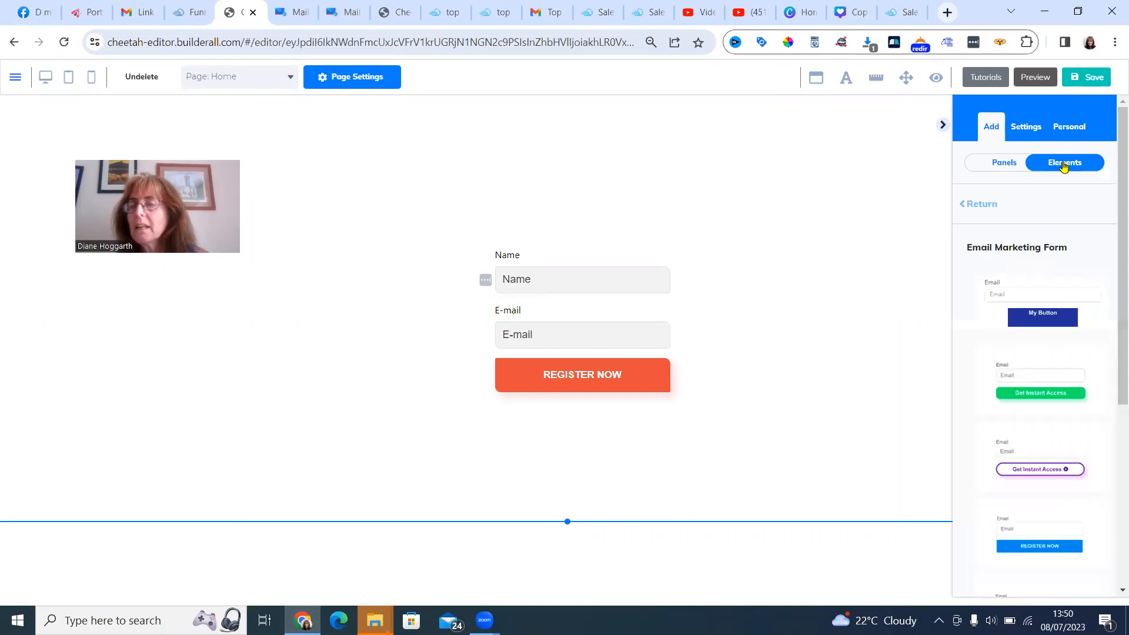
click(965, 206)
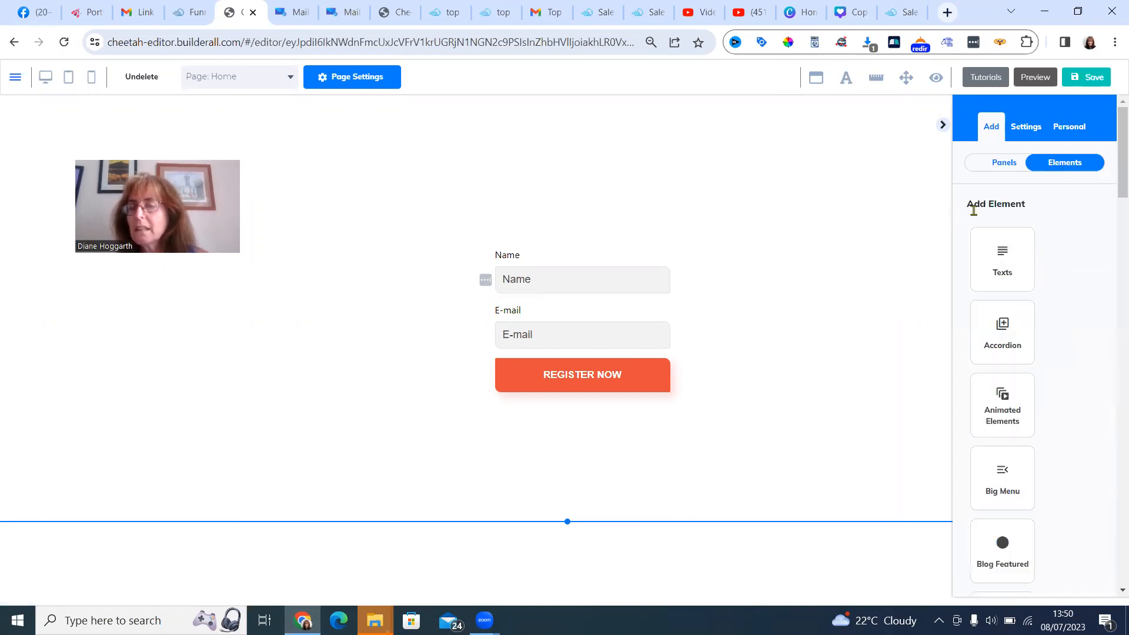
click(1003, 256)
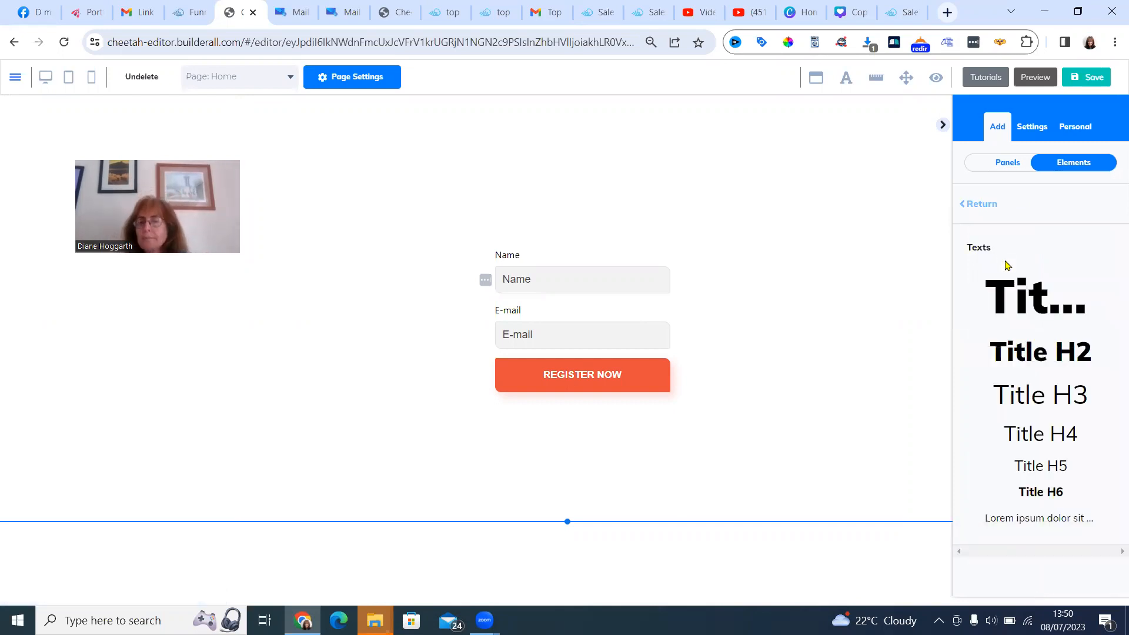
drag(1006, 352, 402, 196)
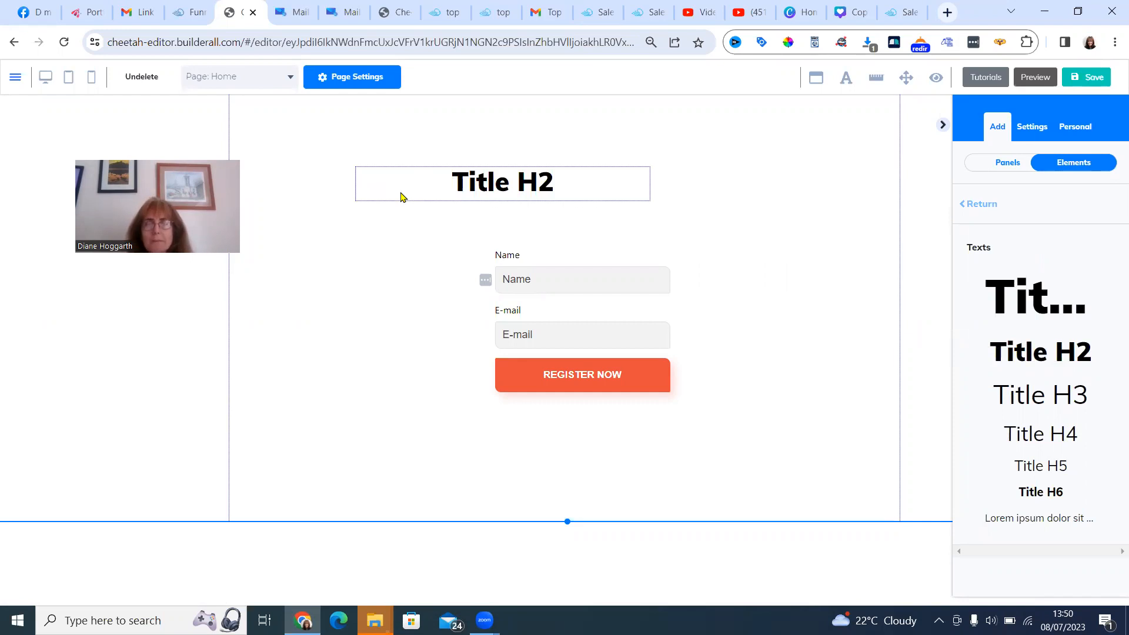
double_click(470, 184)
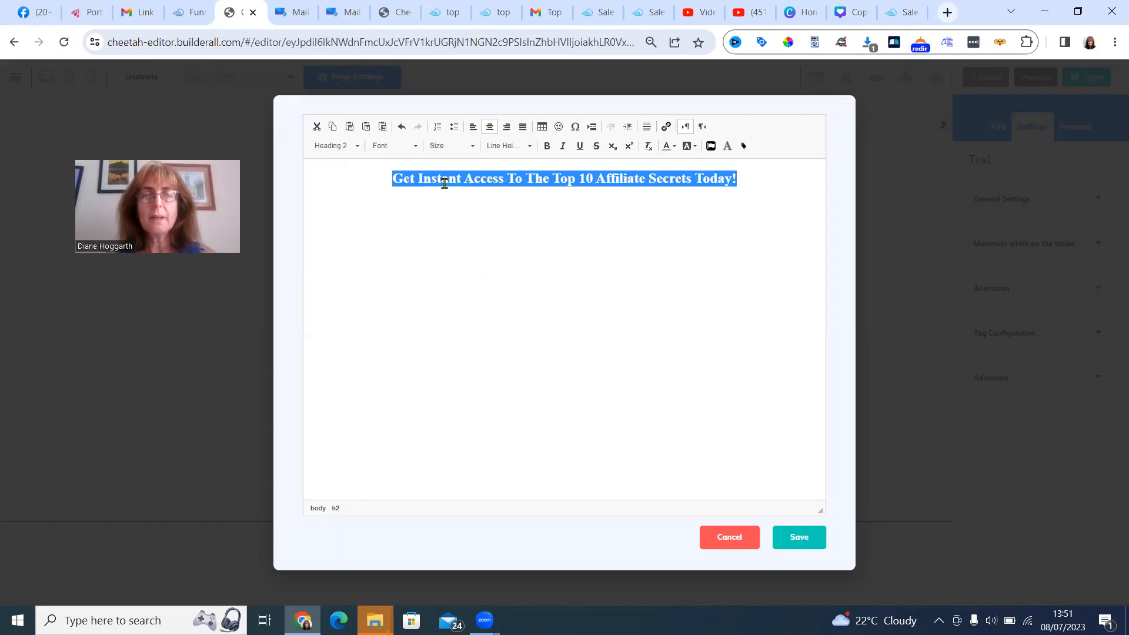
- Change the font of the whole heading text to Arial
click(417, 152)
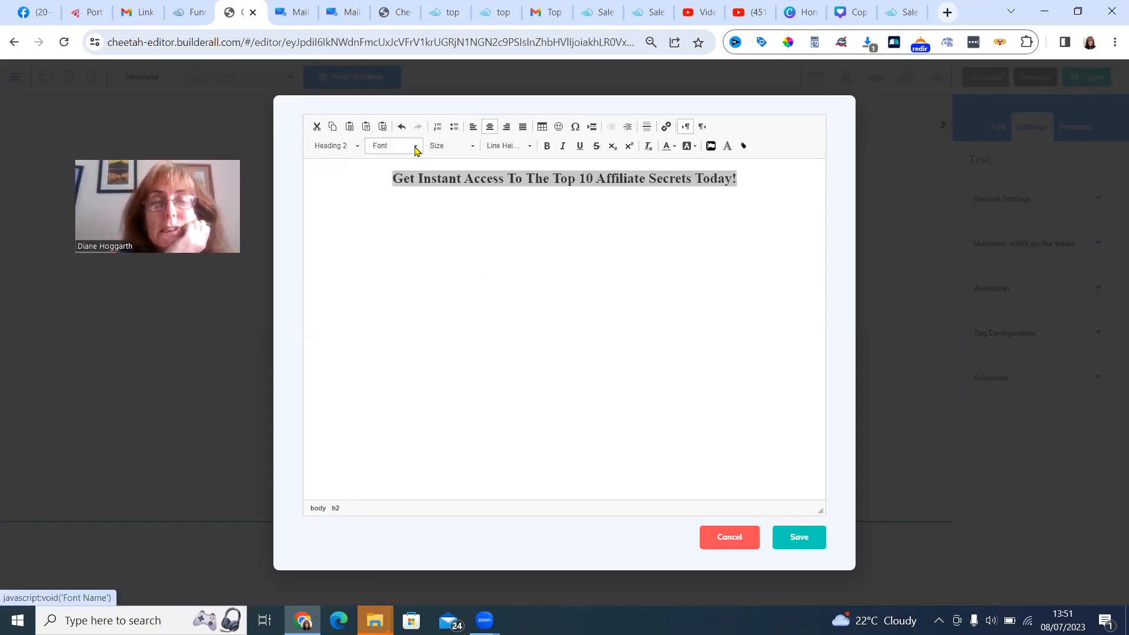
click(417, 152)
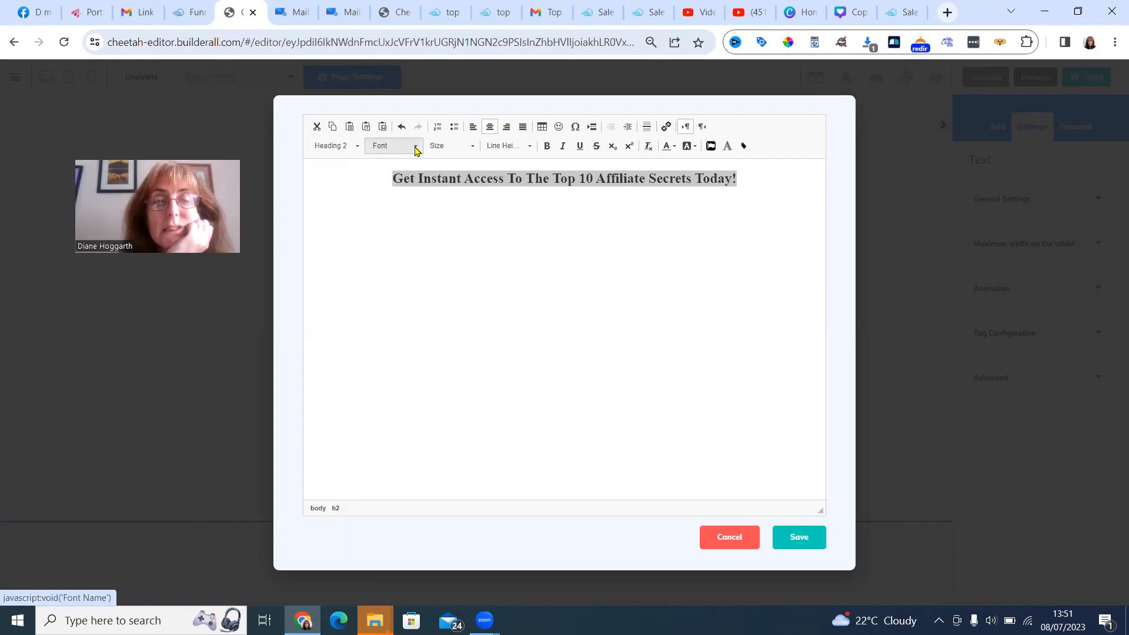
click(416, 151)
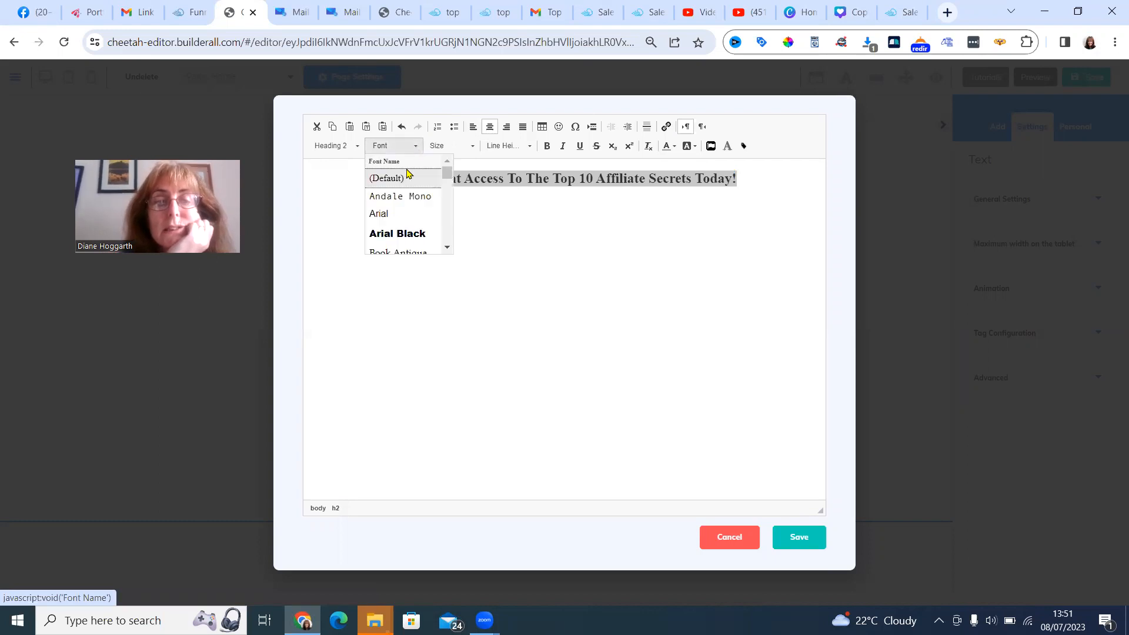
click(387, 215)
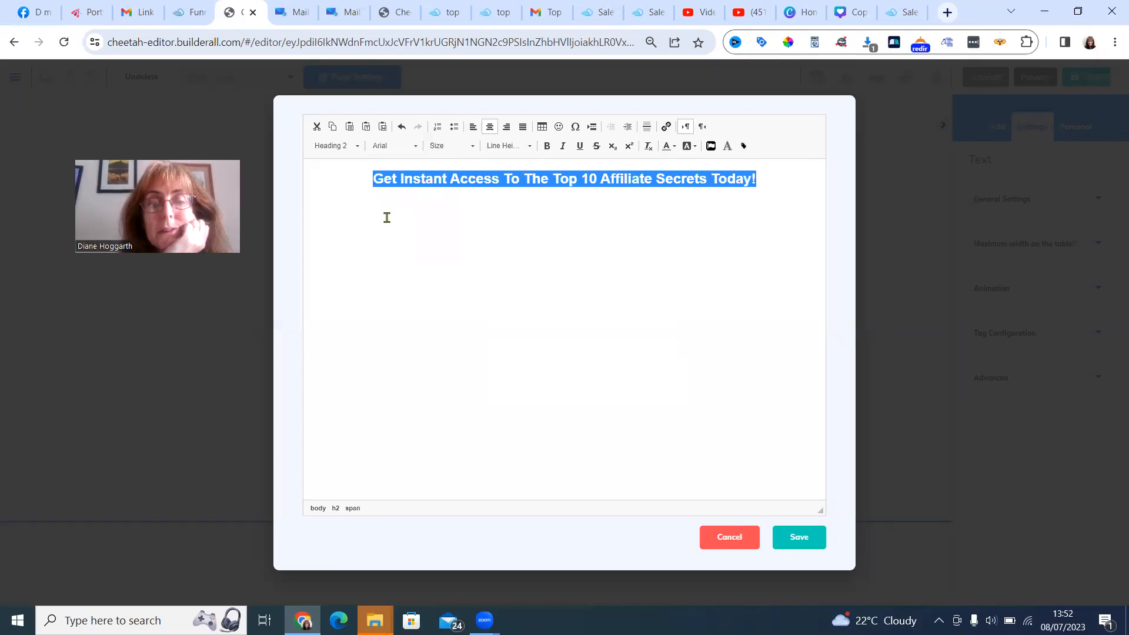
- Set the heading text's font size to 48
click(472, 149)
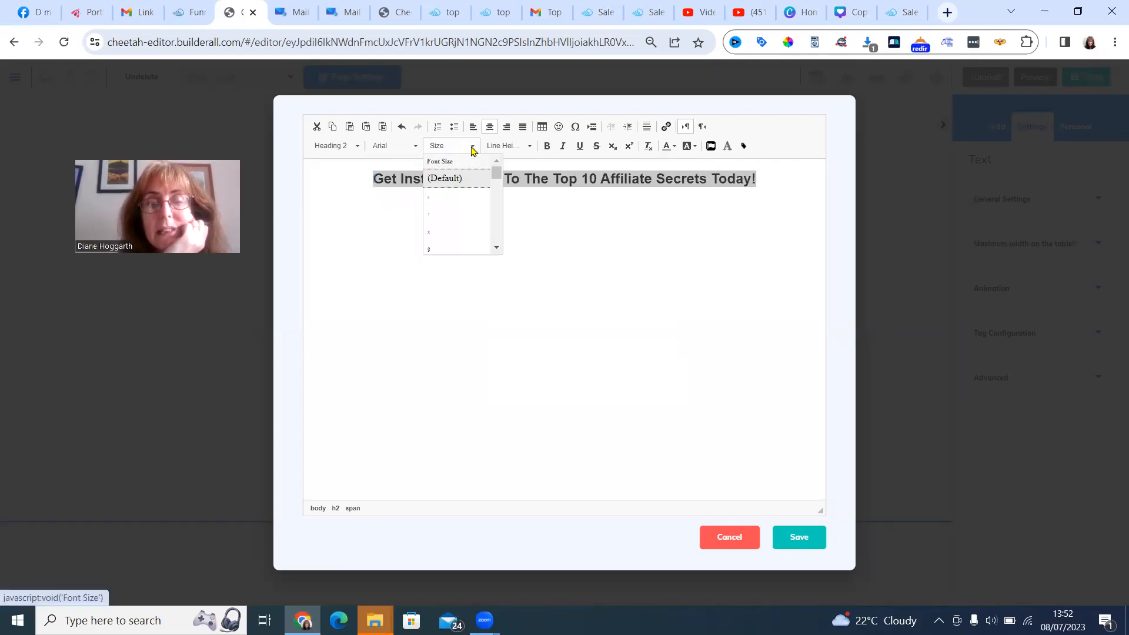
click(497, 248)
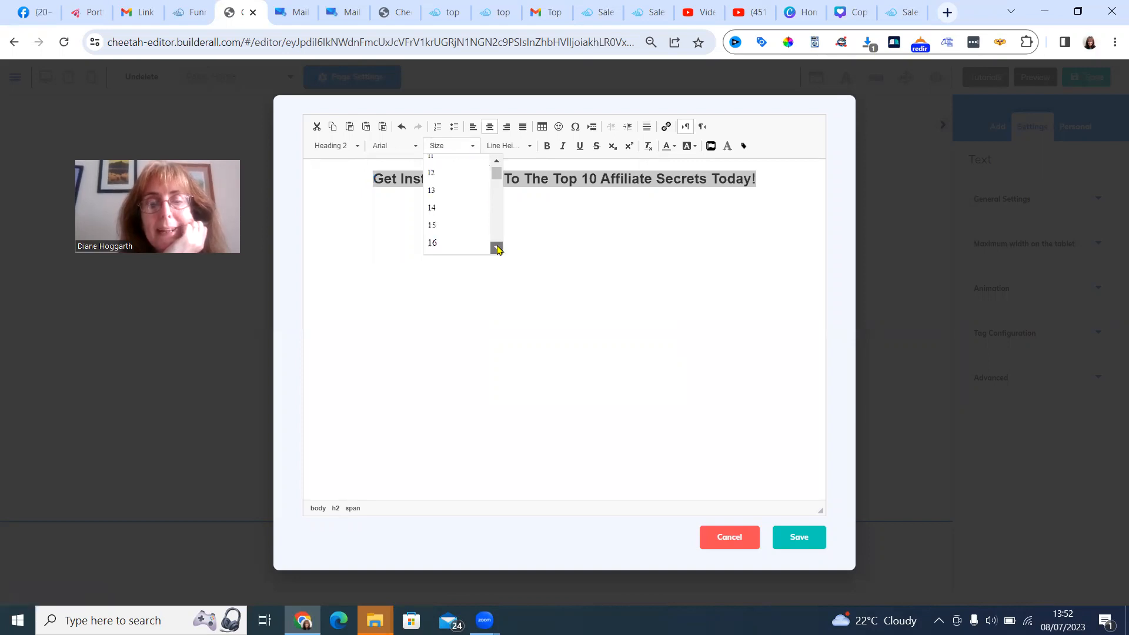
click(497, 250)
click(498, 249)
click(497, 249)
click(497, 250)
click(498, 249)
click(498, 249)
click(497, 249)
click(497, 250)
click(497, 162)
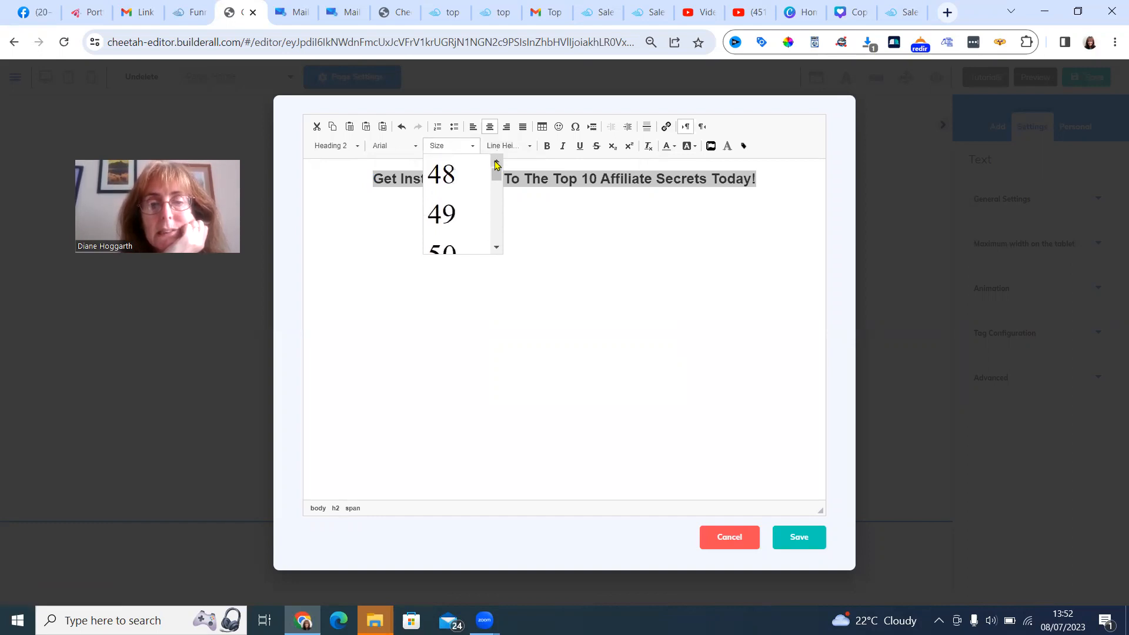
click(459, 178)
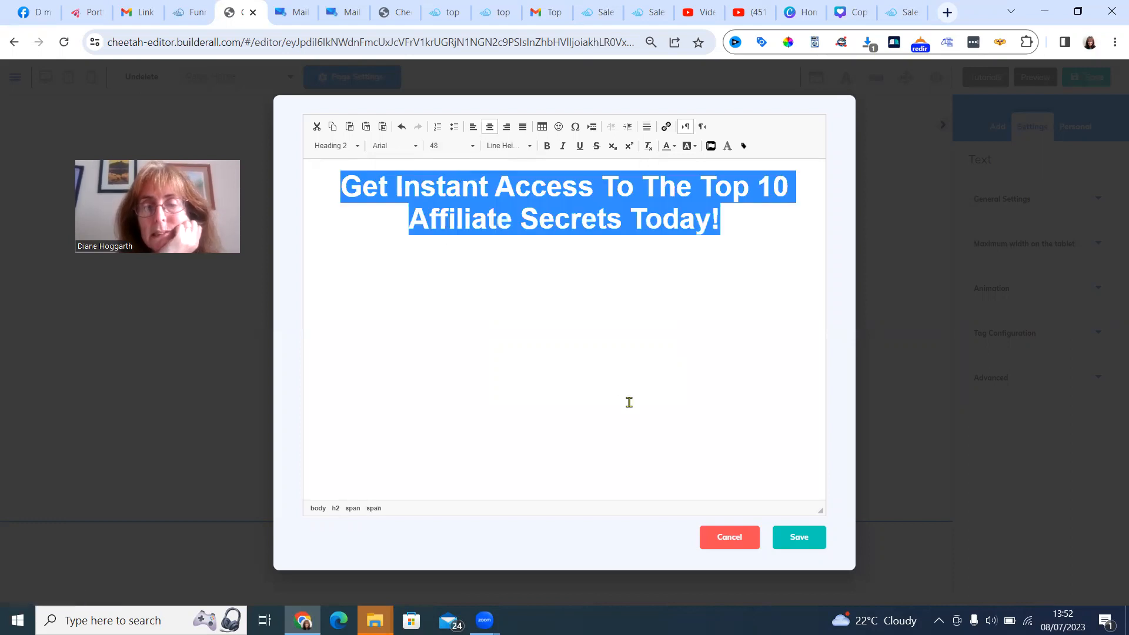
- Save the edited heading text and widen its text box so the heading fits on two lines
click(790, 538)
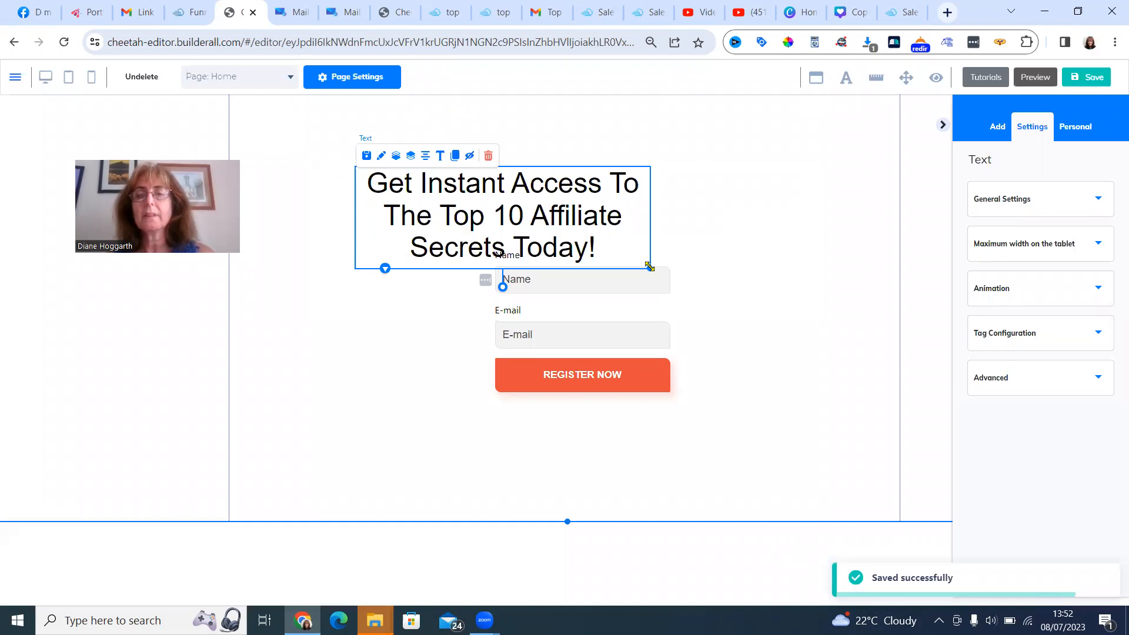
drag(648, 268, 753, 235)
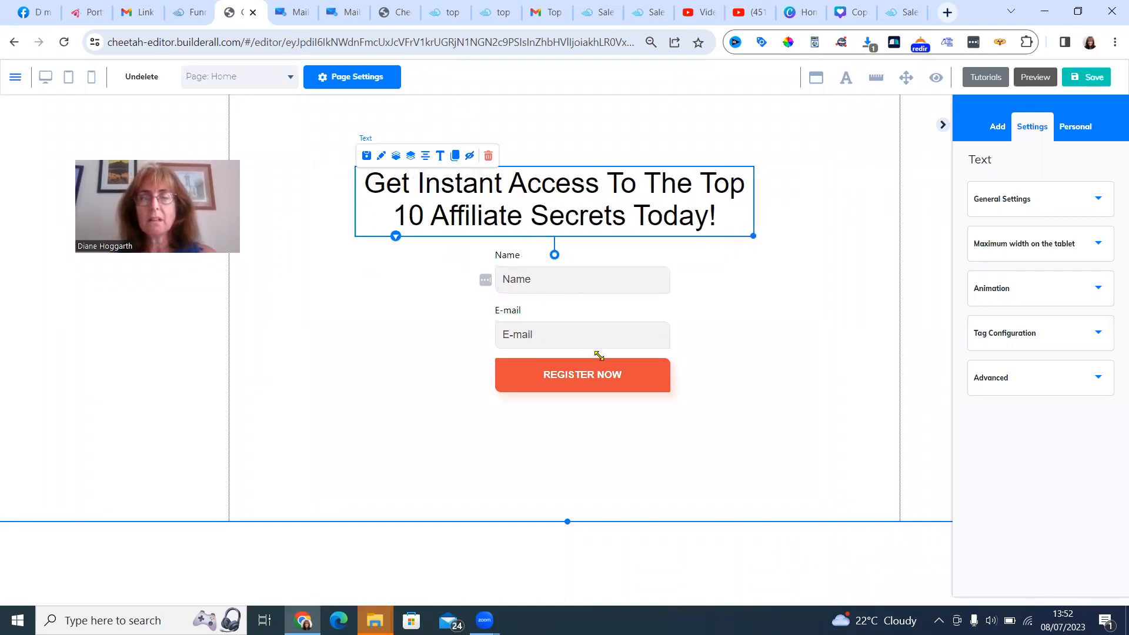
- Widen the MailingBoss form to roughly the heading's width and centre it beneath the heading
drag(393, 333, 392, 335)
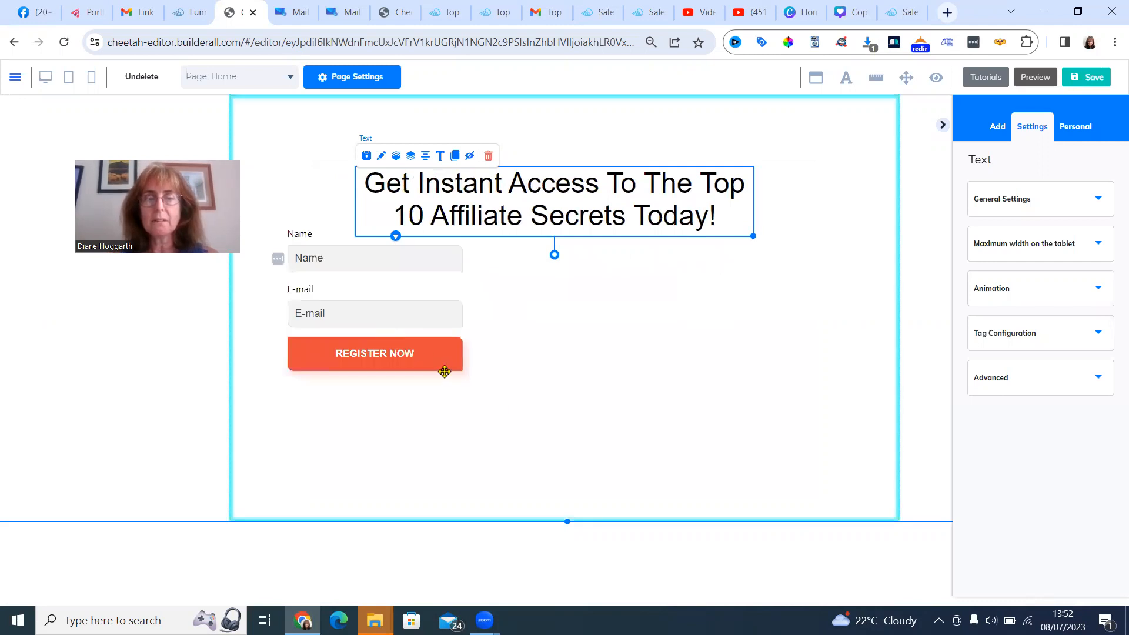
drag(451, 365, 452, 366)
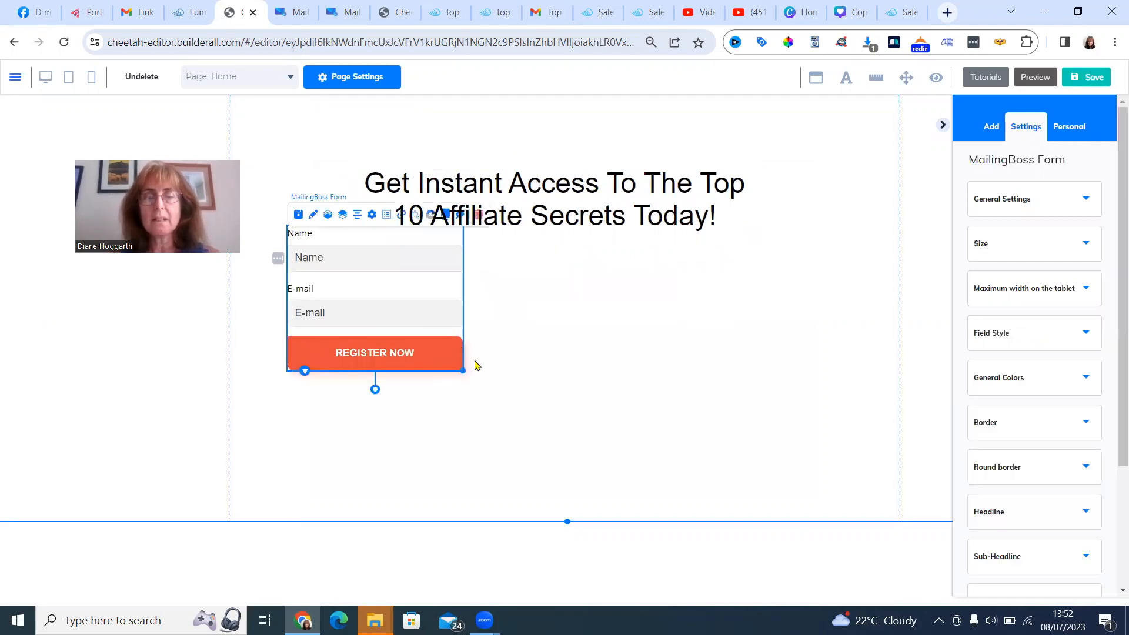
click(464, 375)
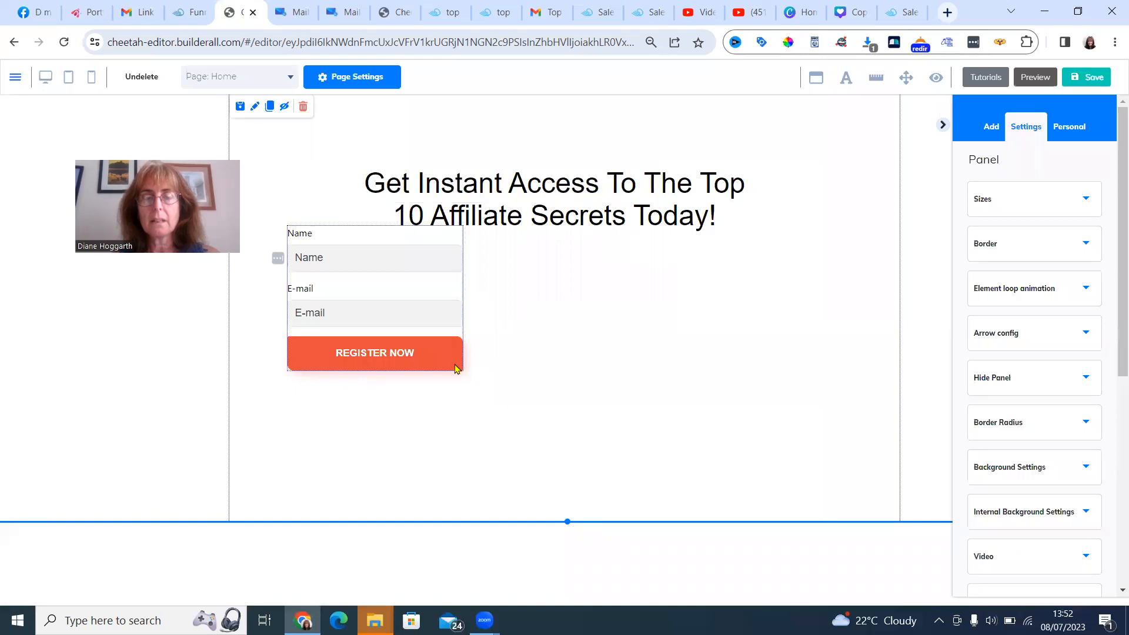
click(455, 368)
drag(497, 370, 723, 397)
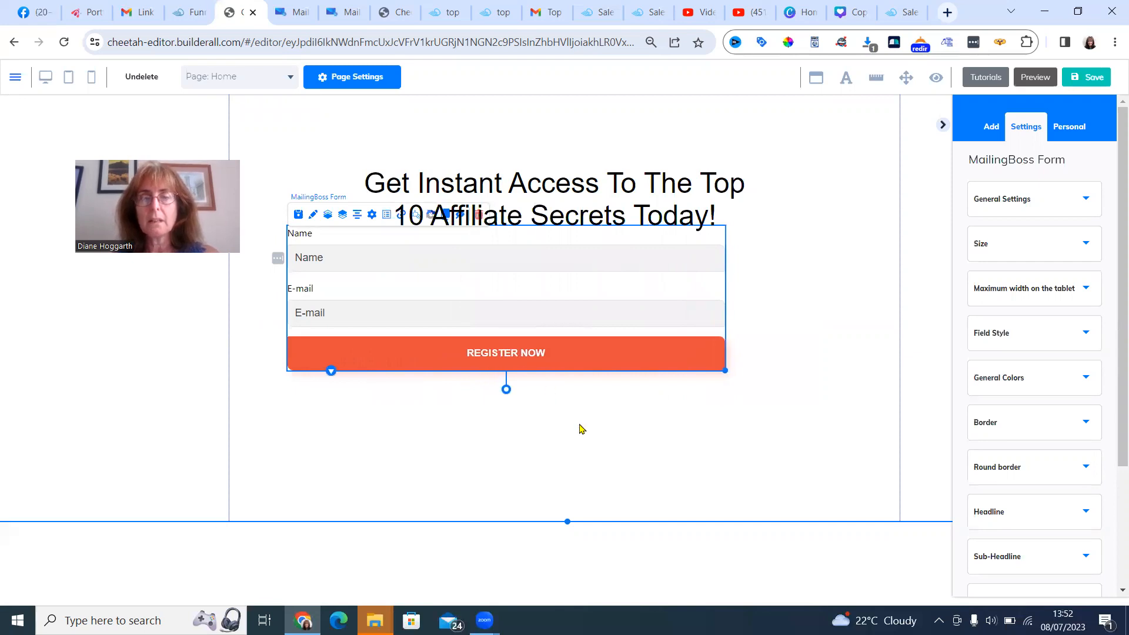
drag(487, 332, 446, 294)
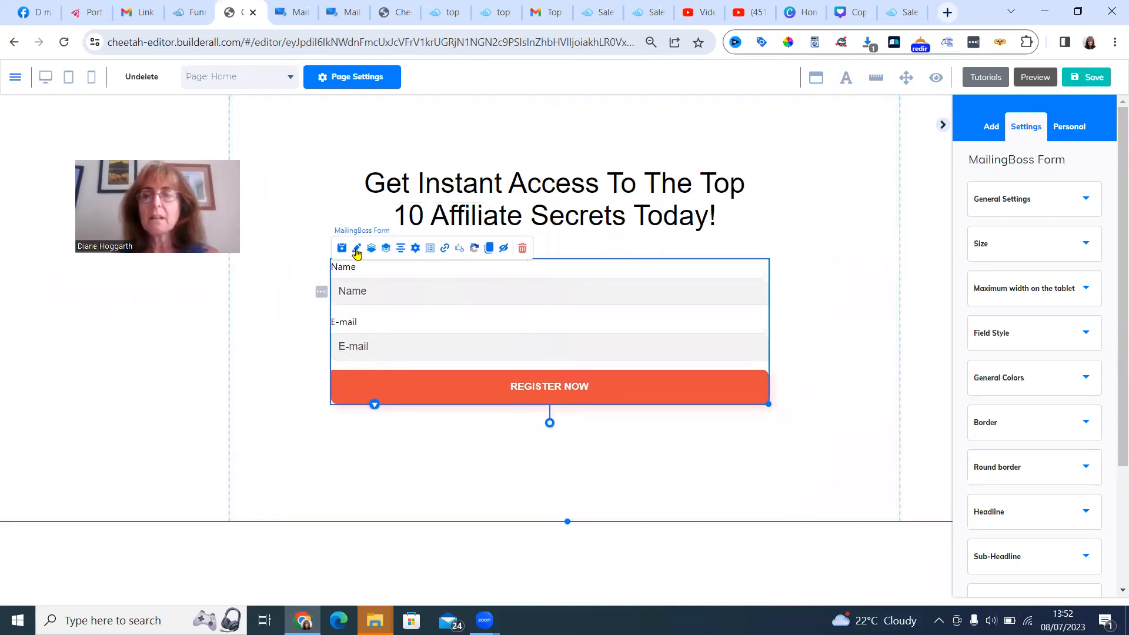
- Hide the form's field labels and connect it to the Default Form of the Top 10 Affiliate Secrets list
click(1086, 200)
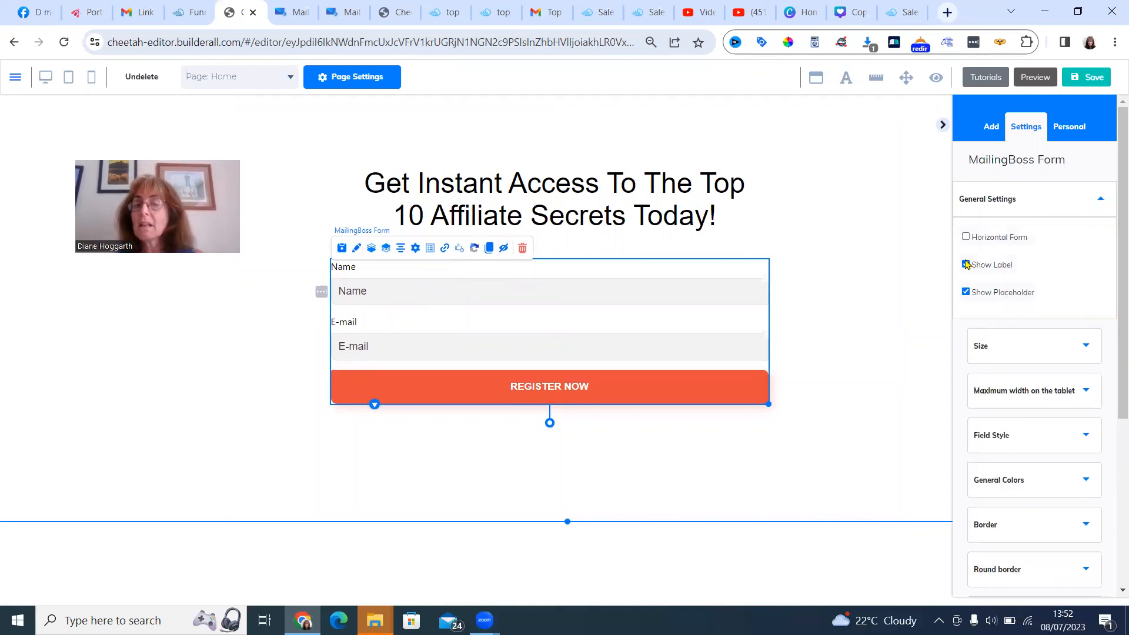
click(965, 266)
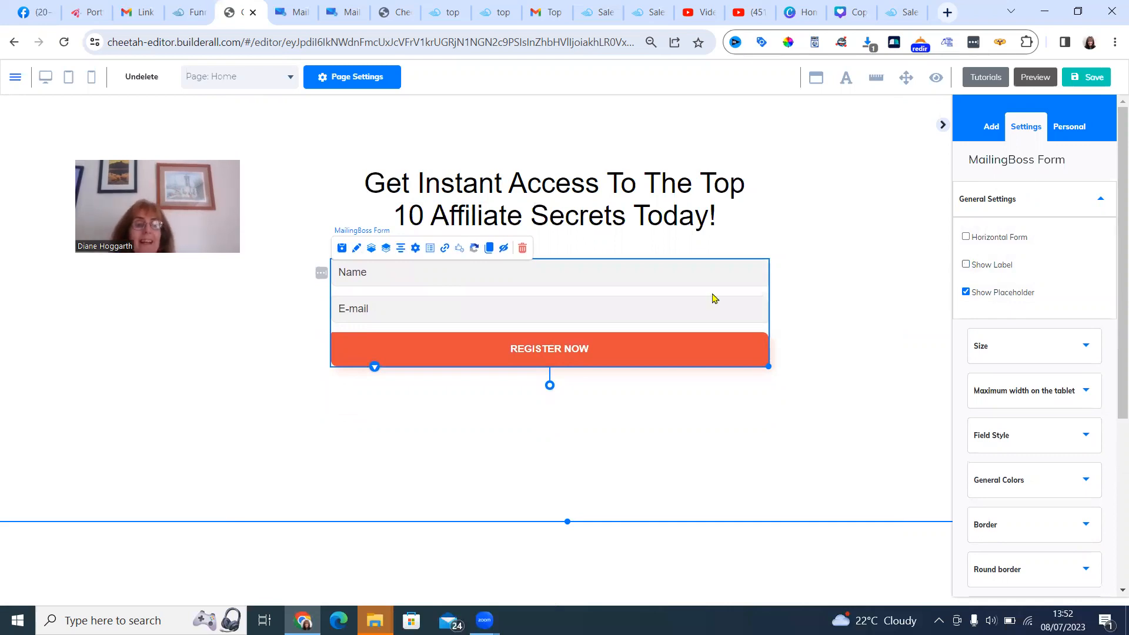
click(415, 249)
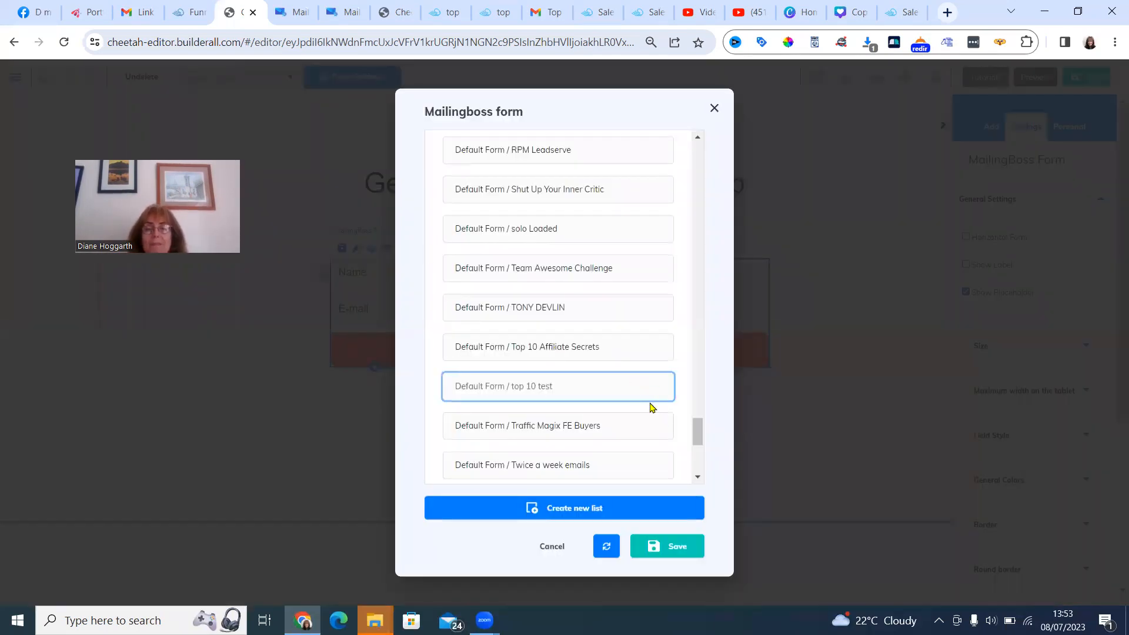
click(569, 350)
click(670, 552)
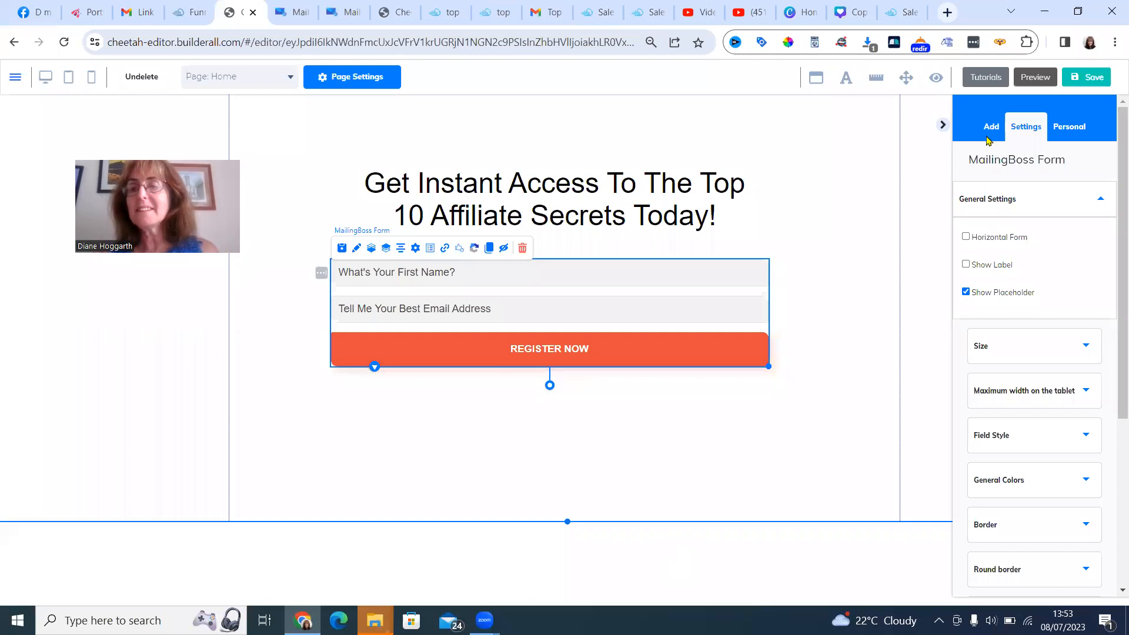
- Save the page, publish the website and dismiss the publishing confirmation
click(1040, 86)
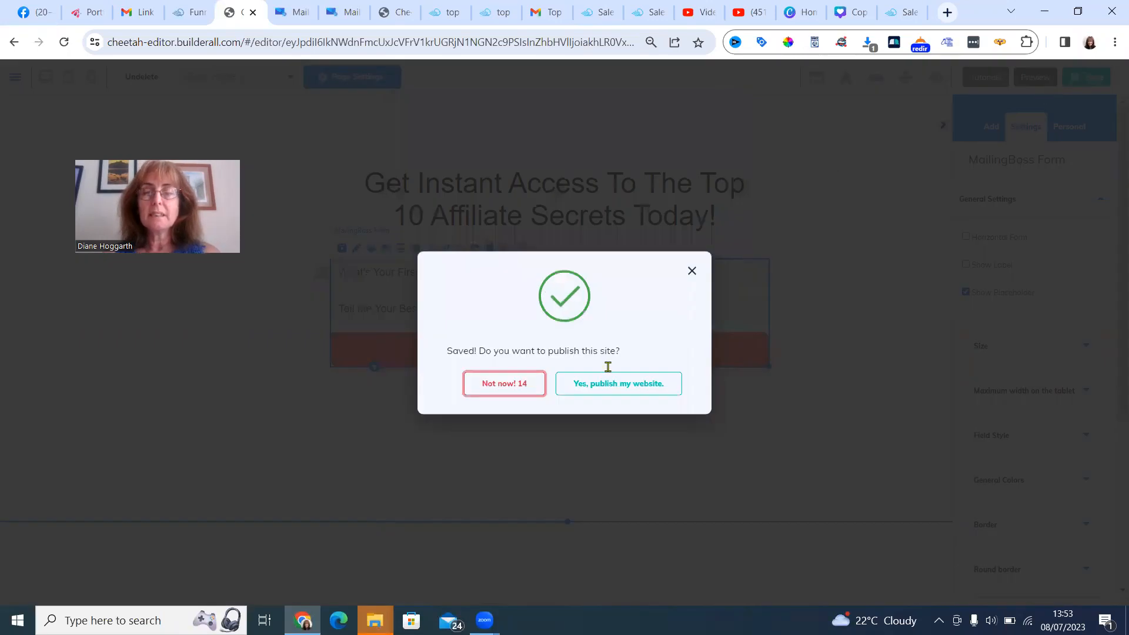
click(600, 389)
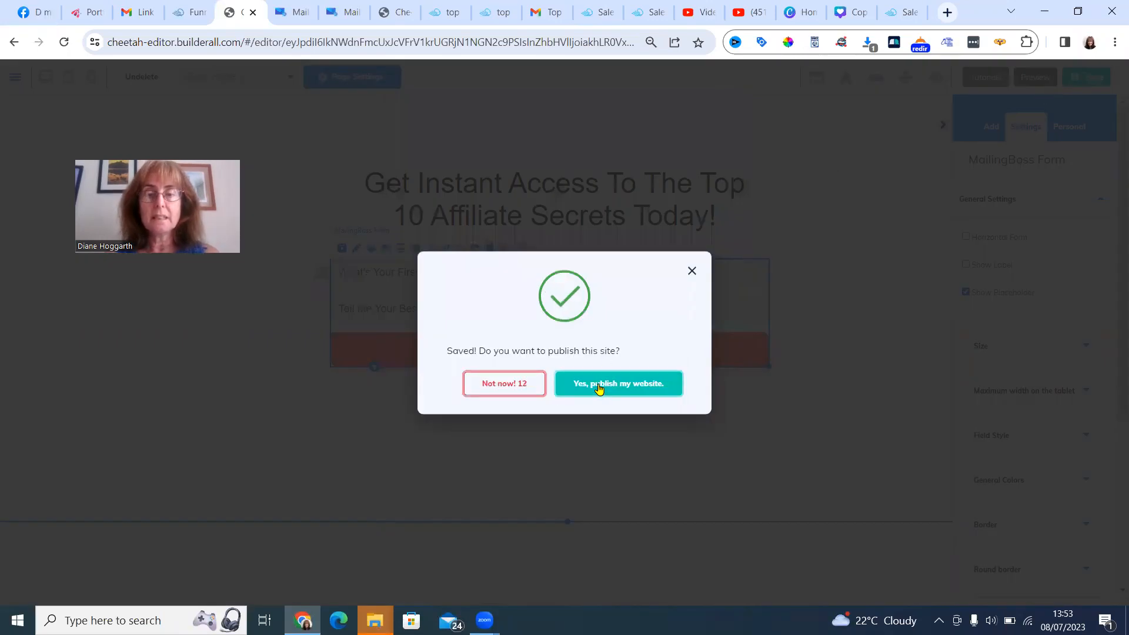
click(599, 389)
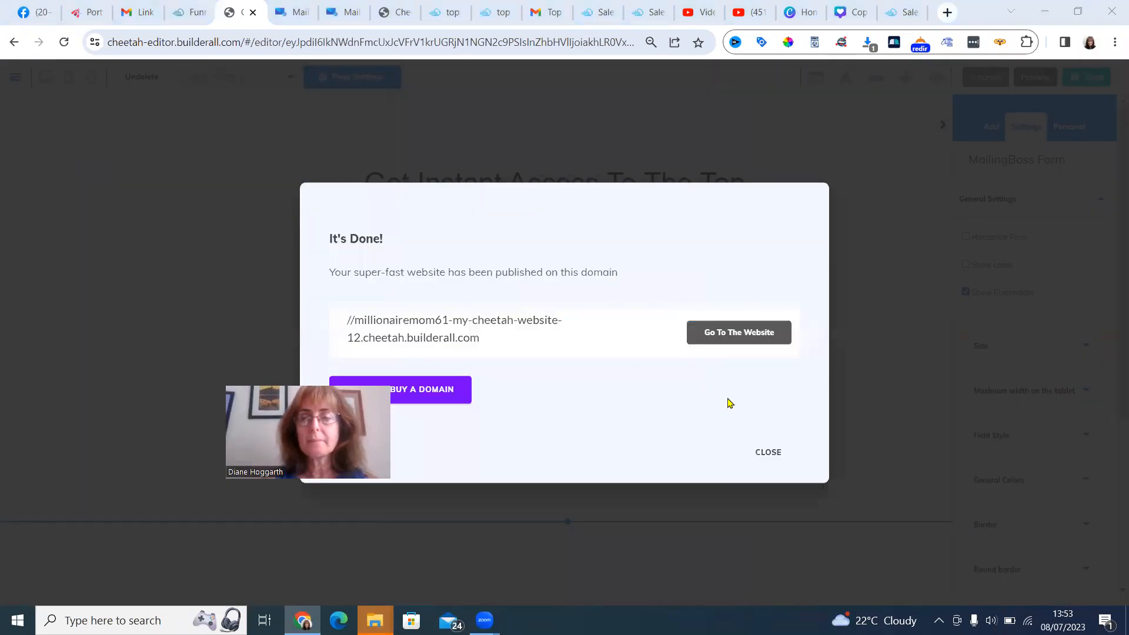
click(770, 455)
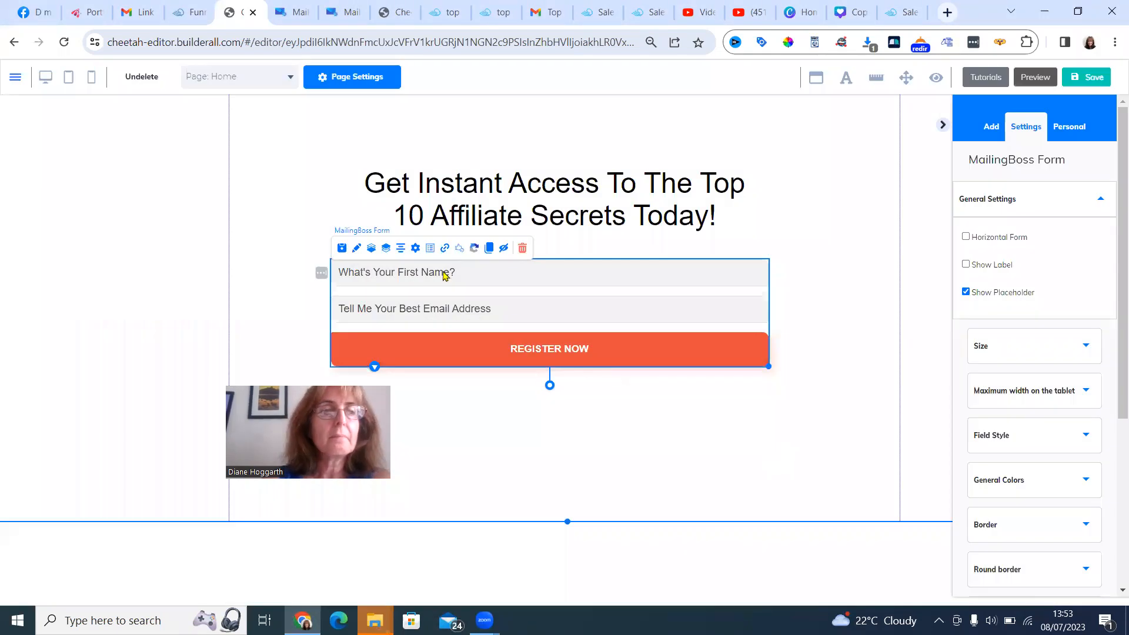
- Open the Home page's settings from the site's list of pages and set its name to "top 10 test"
click(16, 80)
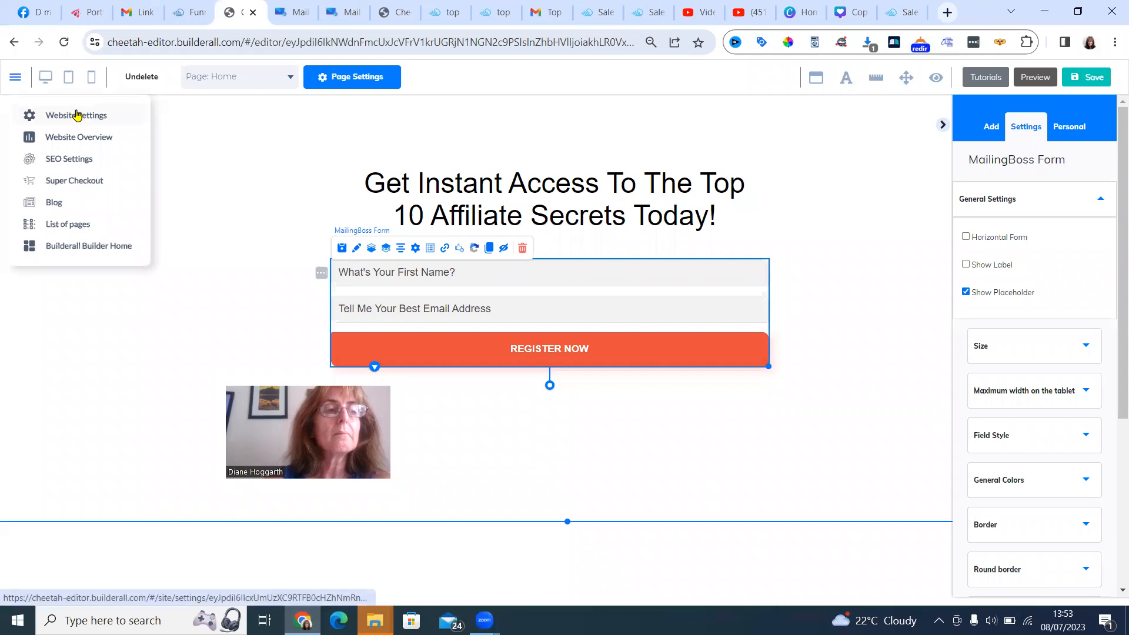
click(69, 226)
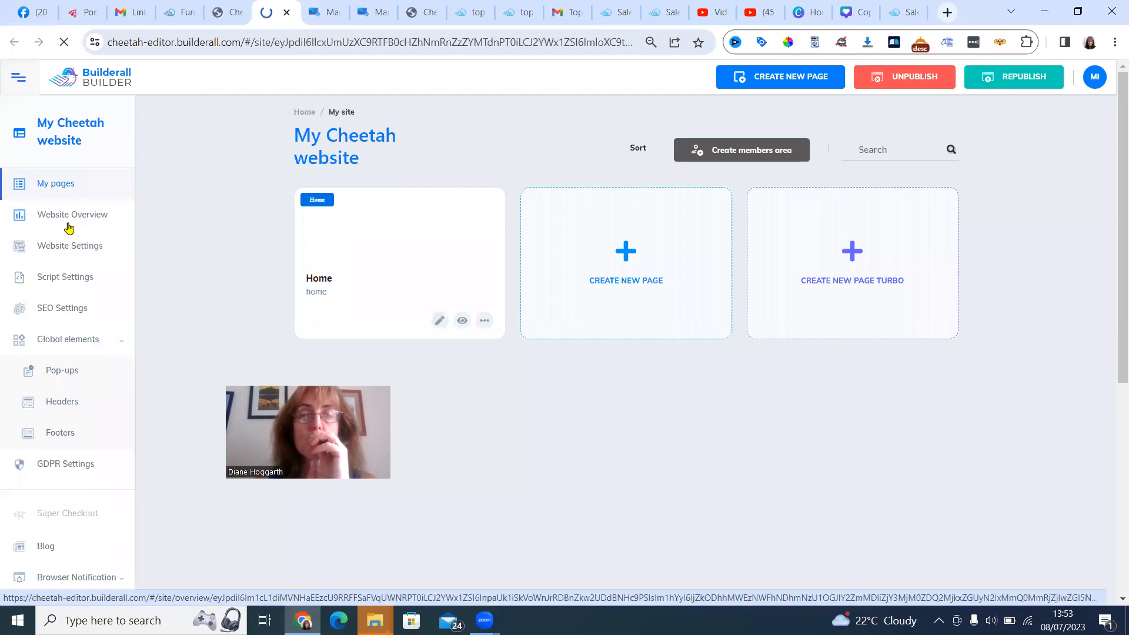
click(485, 325)
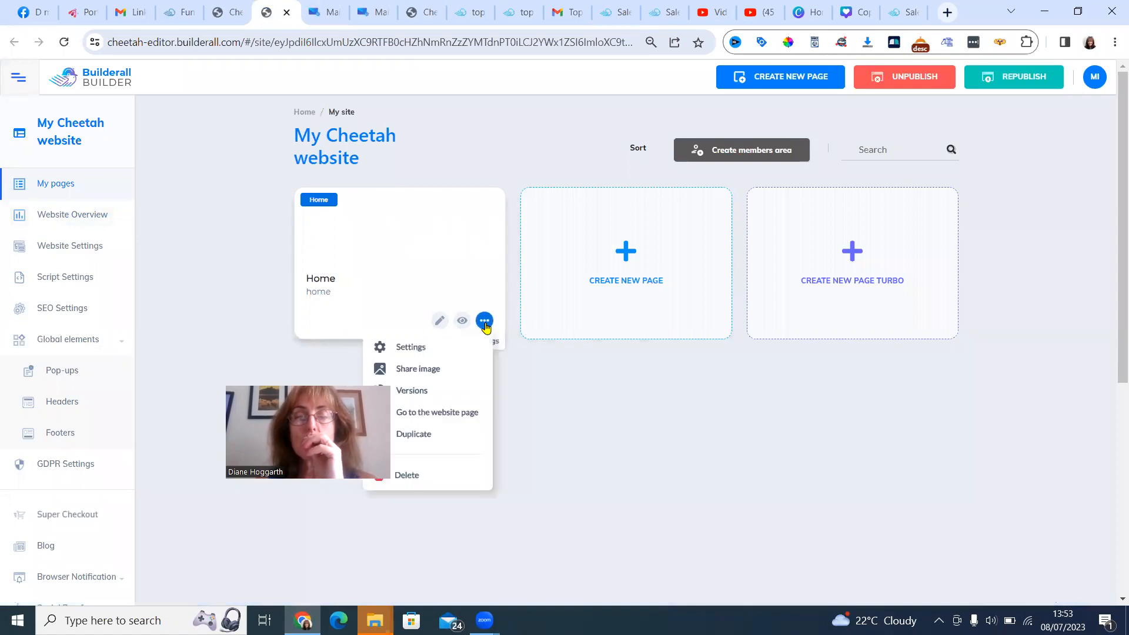
click(409, 348)
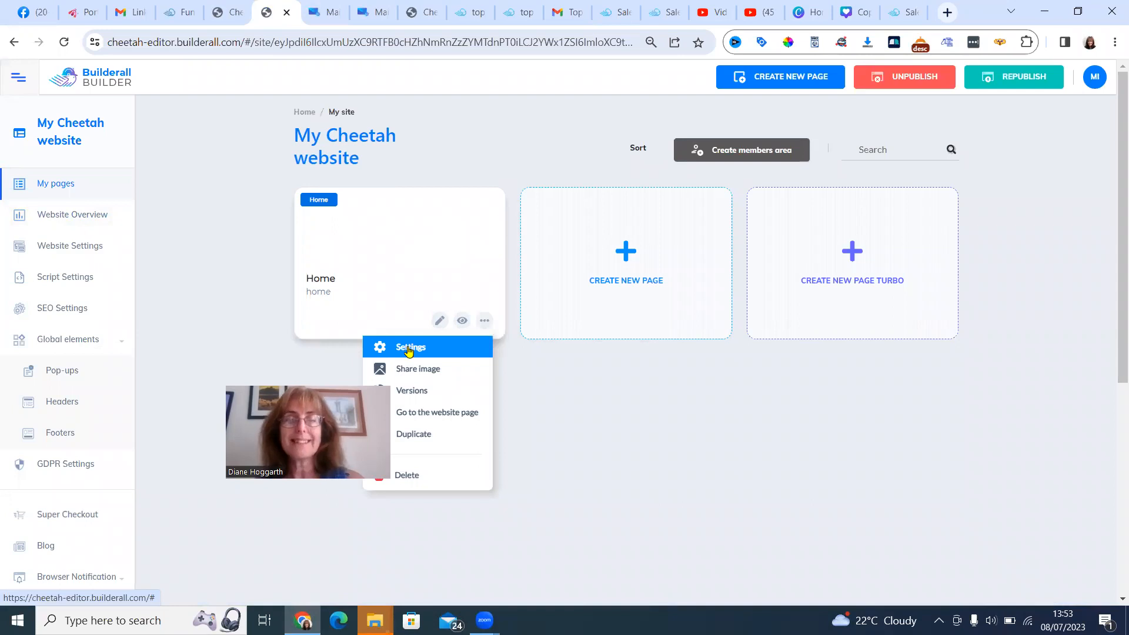
click(408, 347)
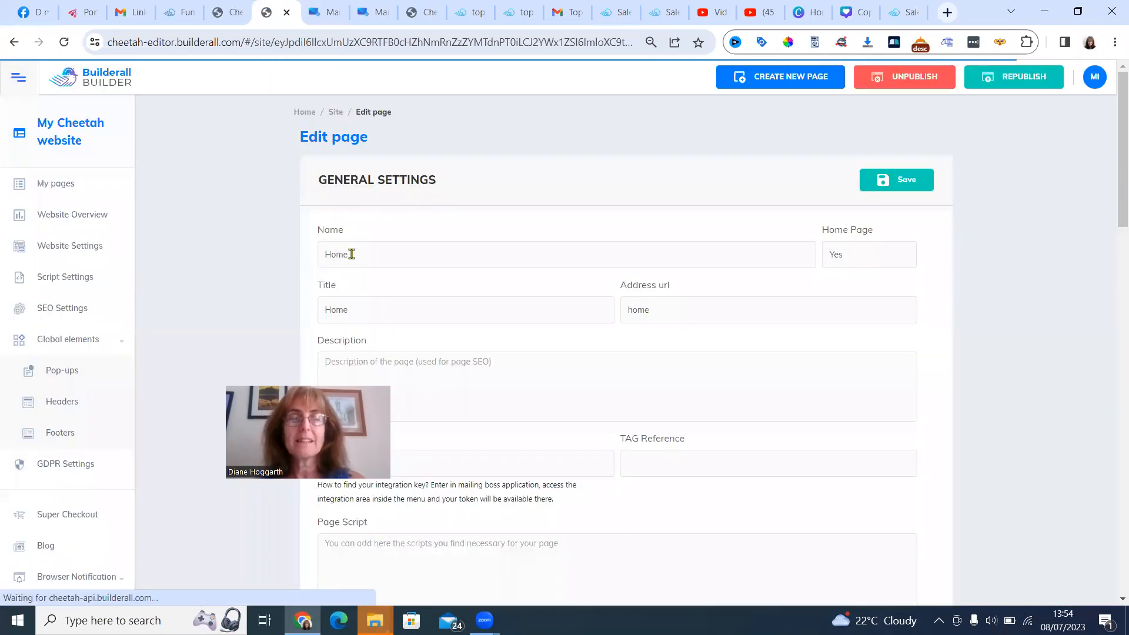
click(351, 254)
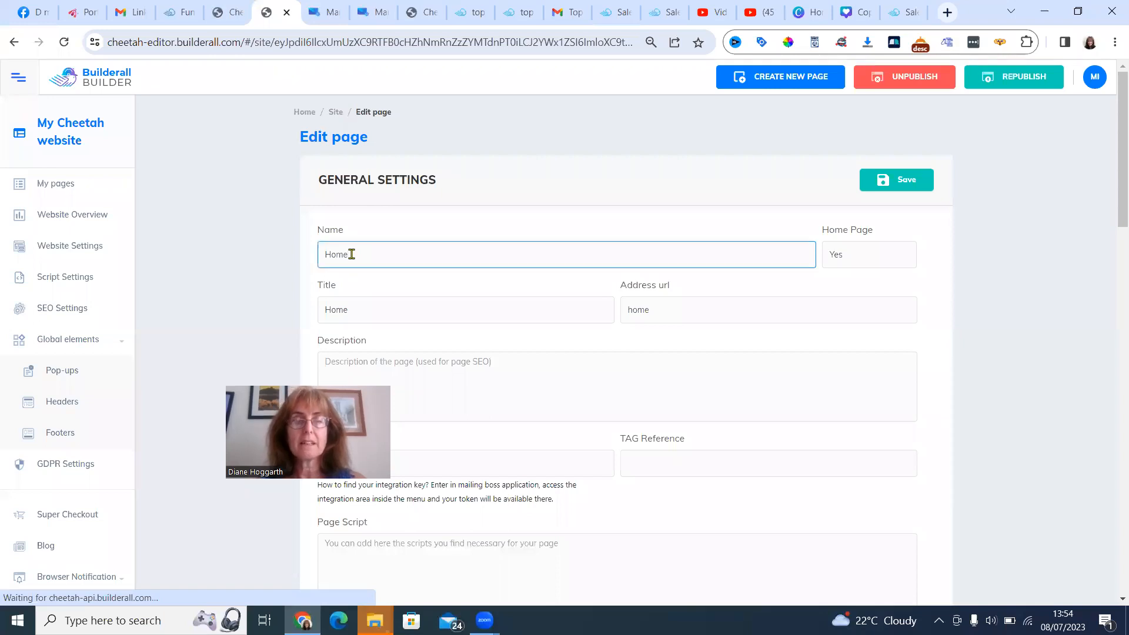
key(BackSpace)
key(BackSpace)
key(BackSpace)
key(BackSpace)
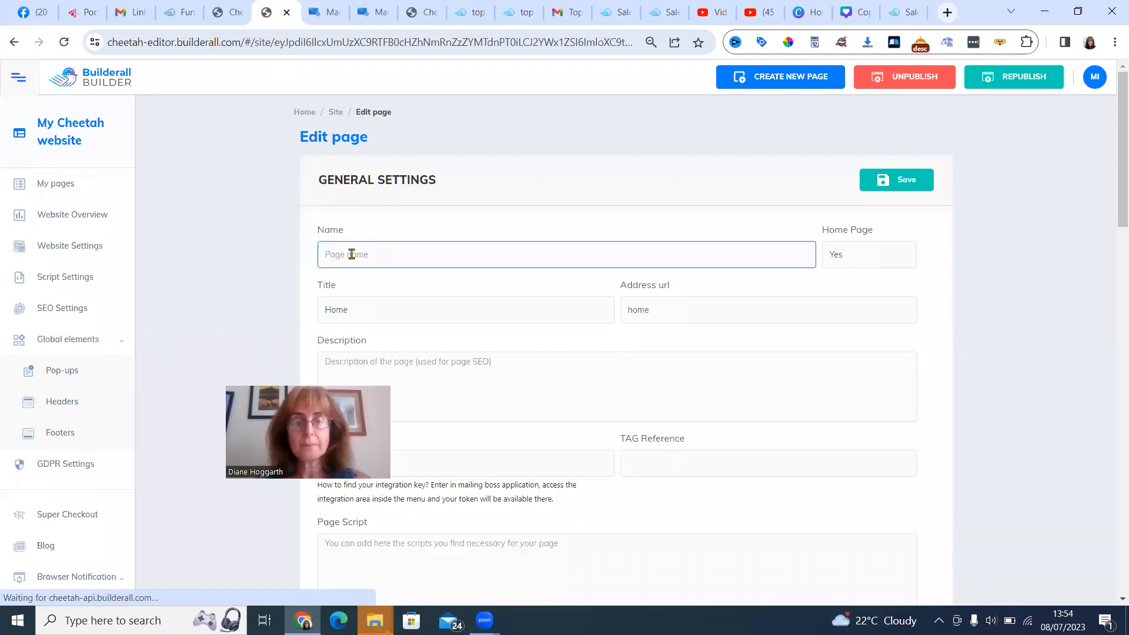
text(top 10)
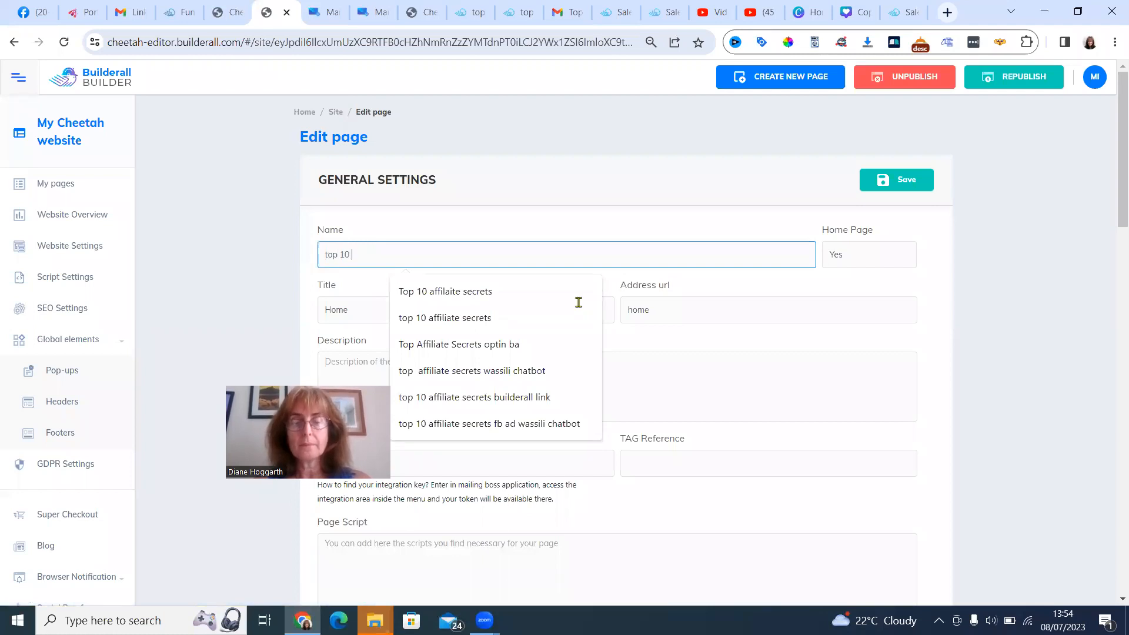
text( test)
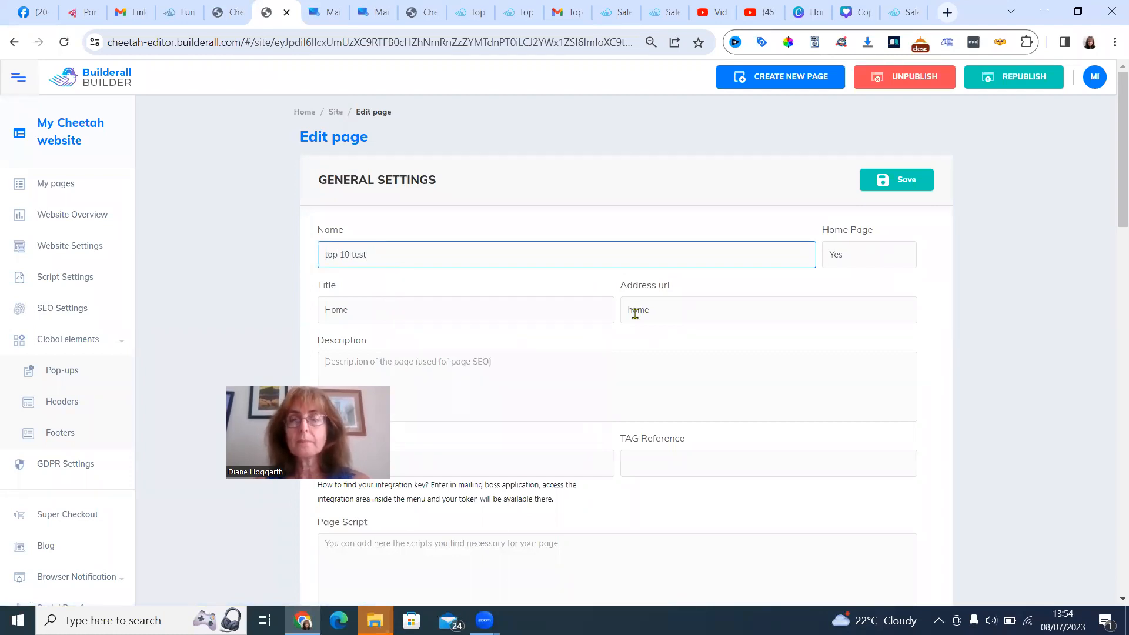
- Set the page's address URL to "top10test" and save the page settings
double_click(636, 314)
text(top)
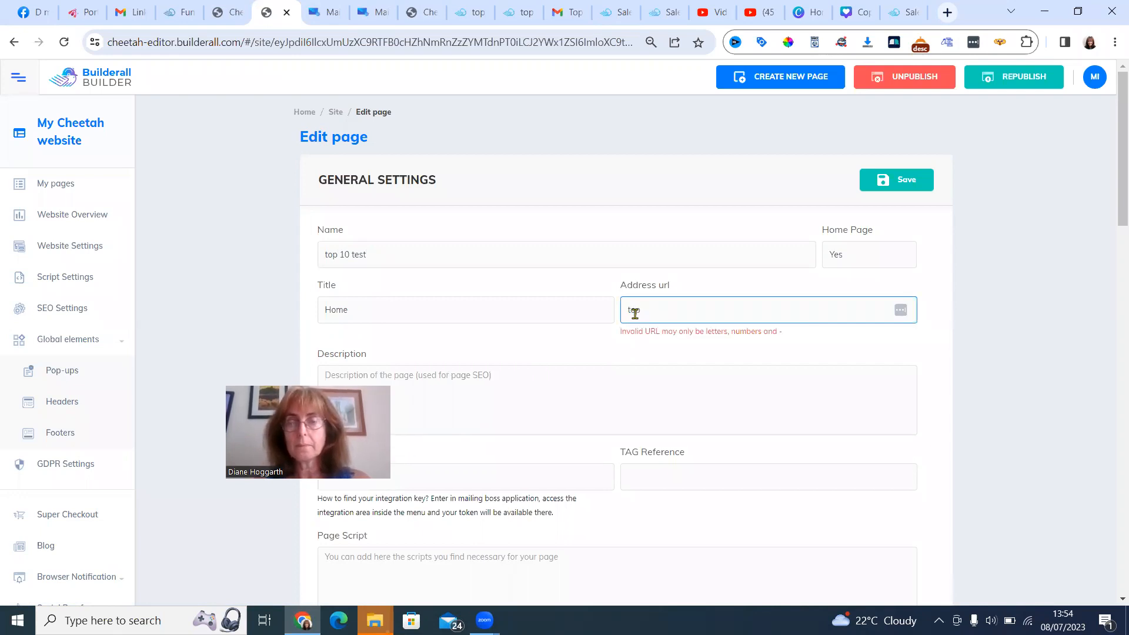
key(BackSpace)
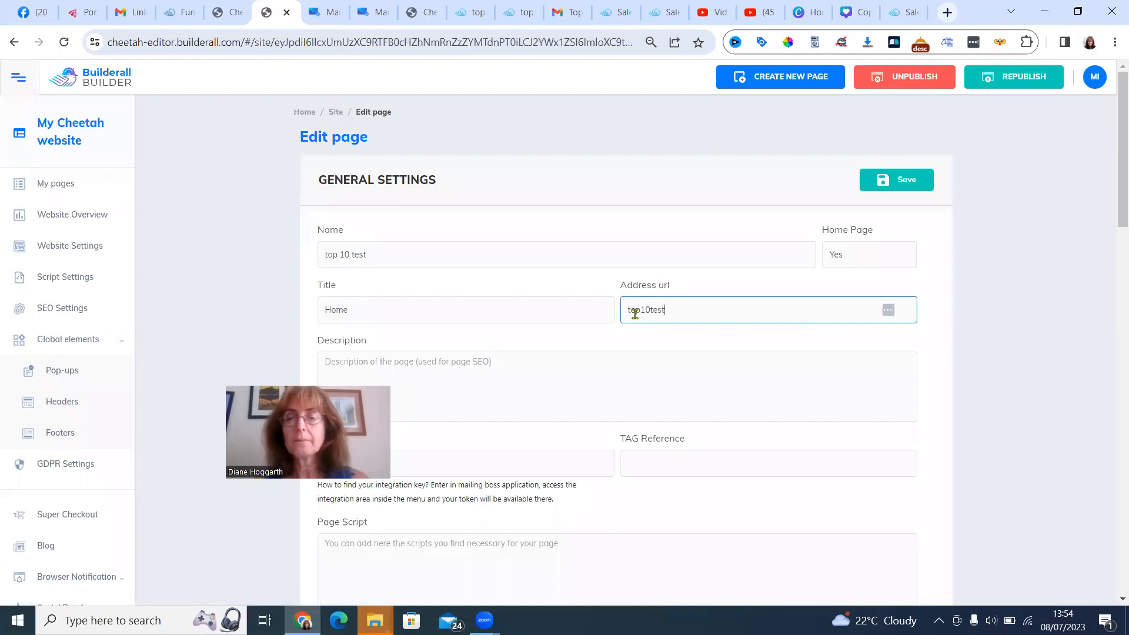
click(897, 182)
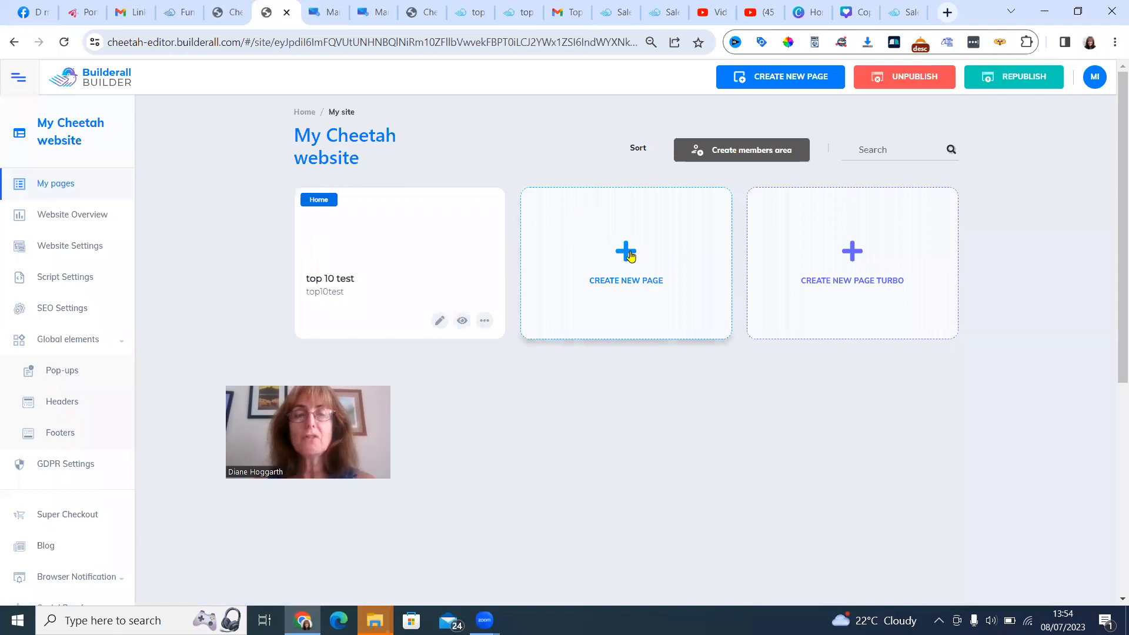
- Create a new page with "confirmemail" as both its name and title, and save it
click(624, 252)
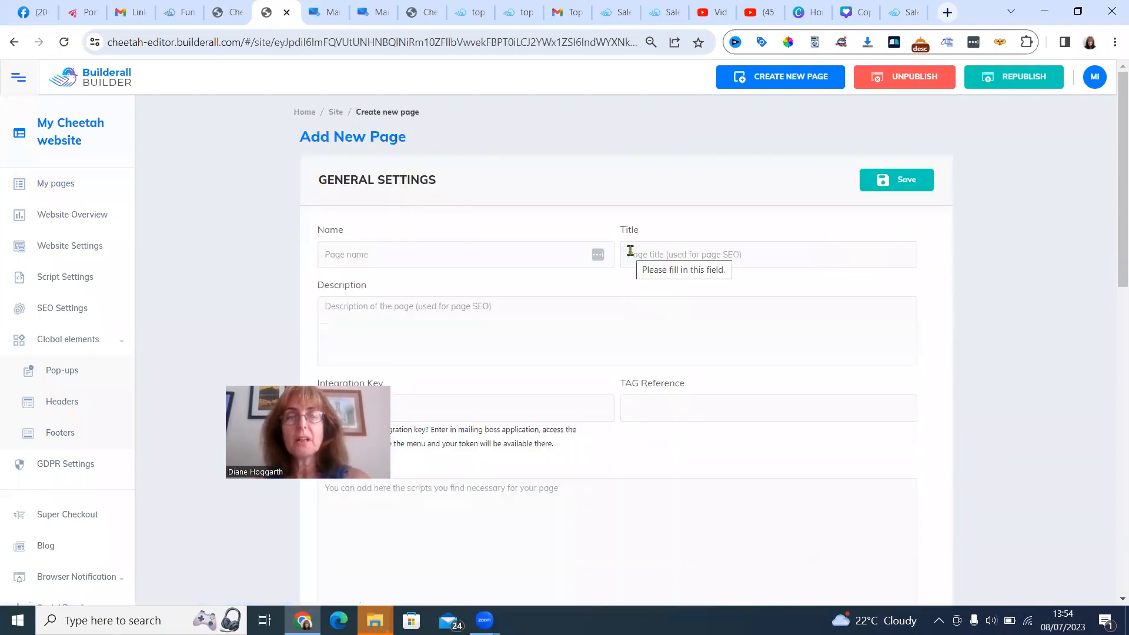
click(358, 257)
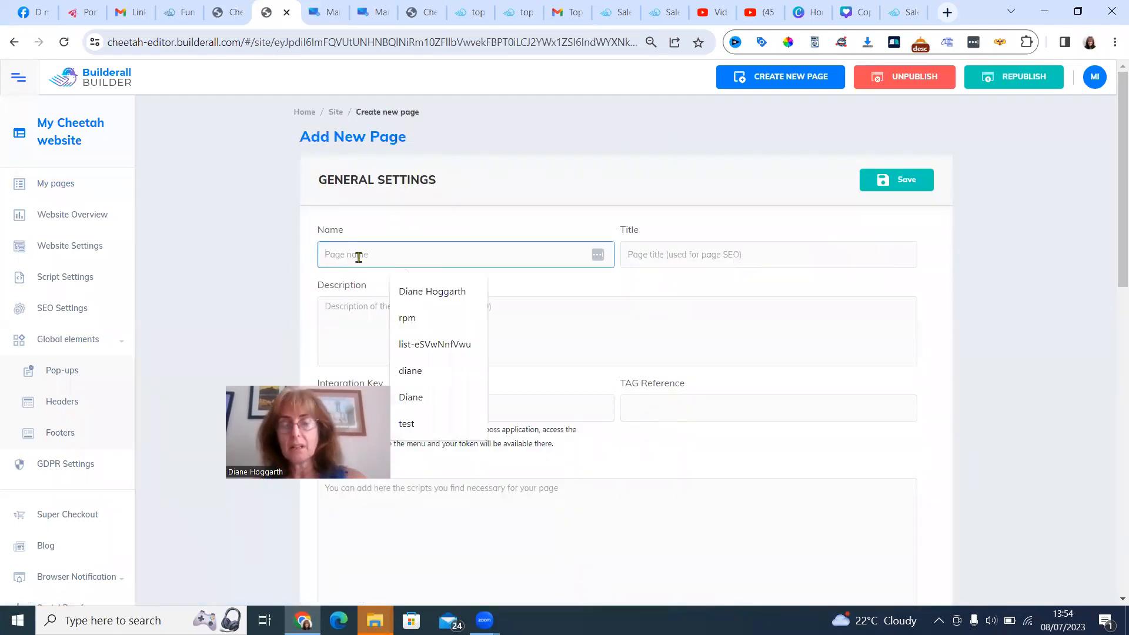
text(confirmemail)
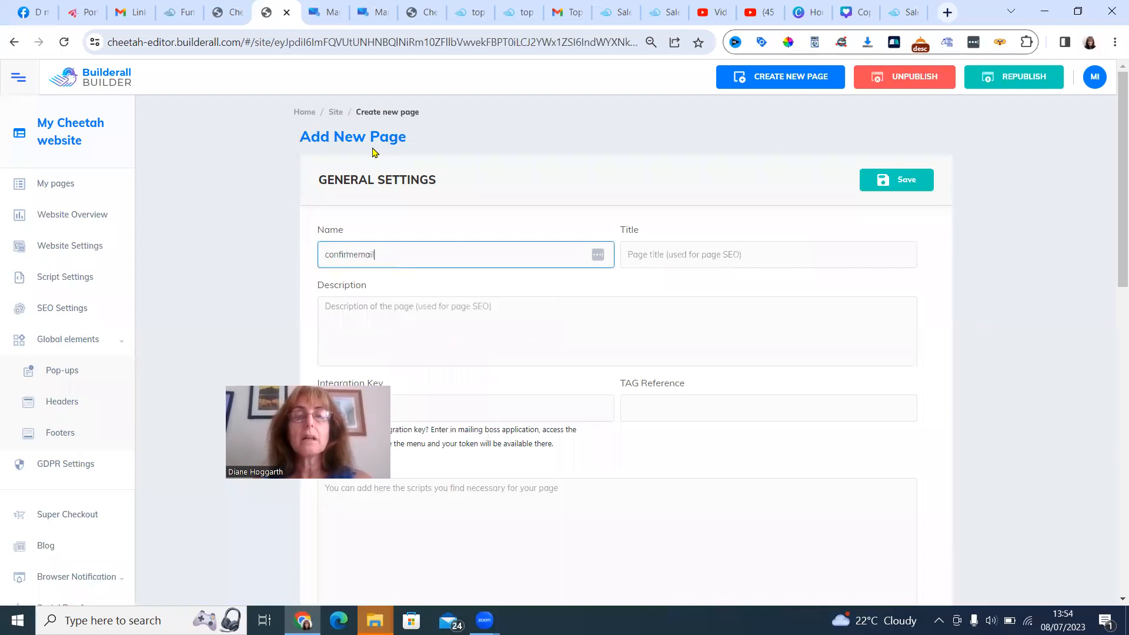
click(625, 263)
text(confirmemail)
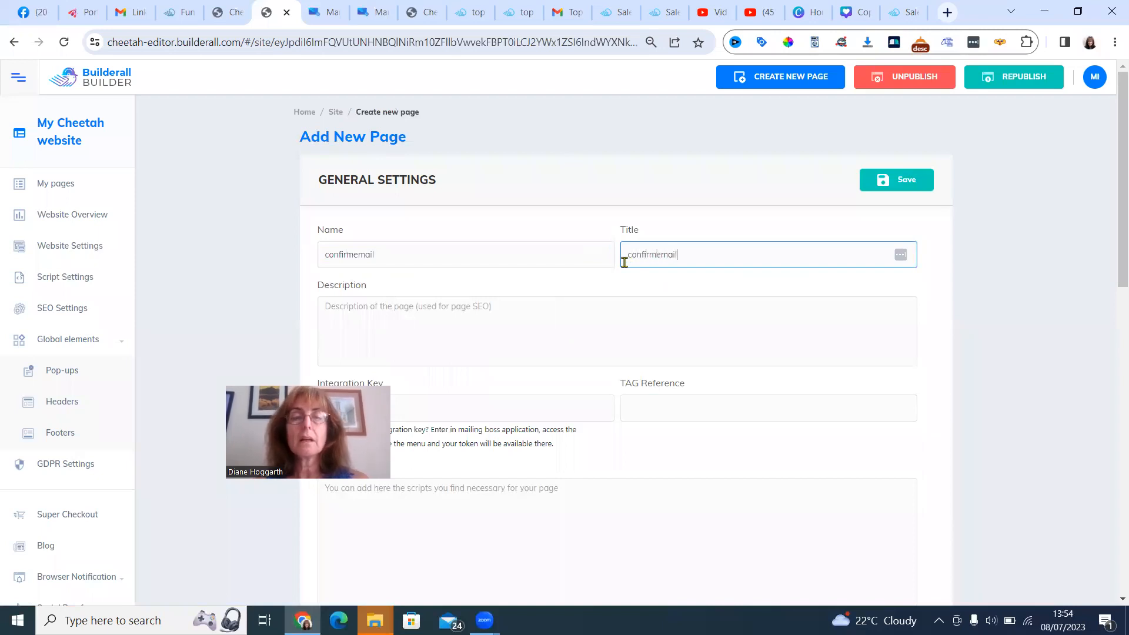
click(910, 183)
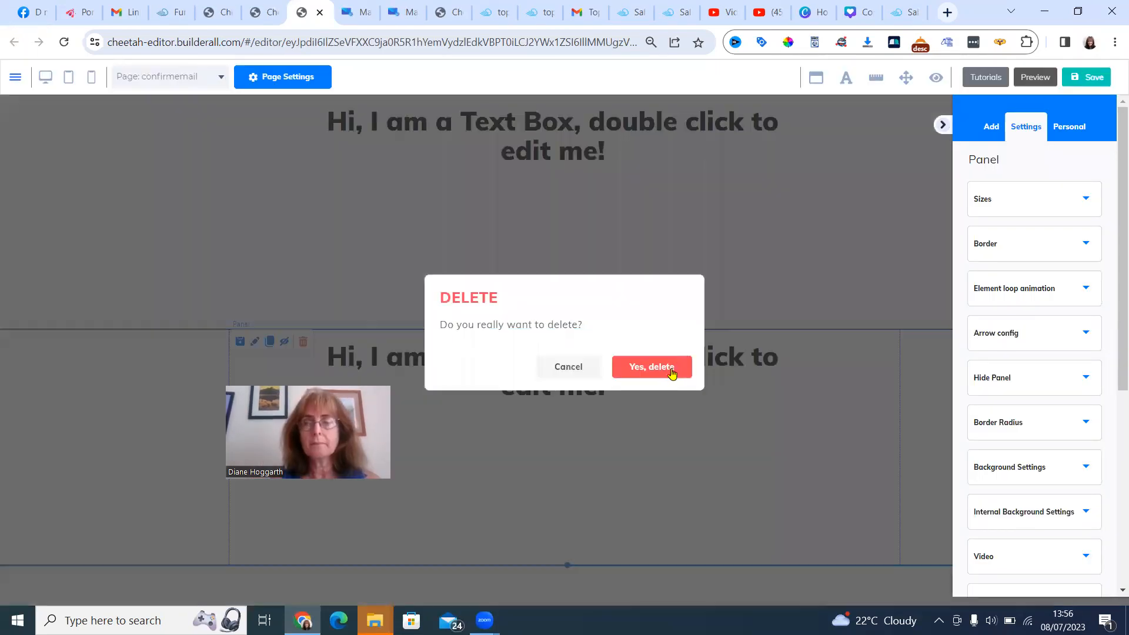
- Delete the second placeholder text panel from the confirmemail page and select the remaining panel
click(672, 374)
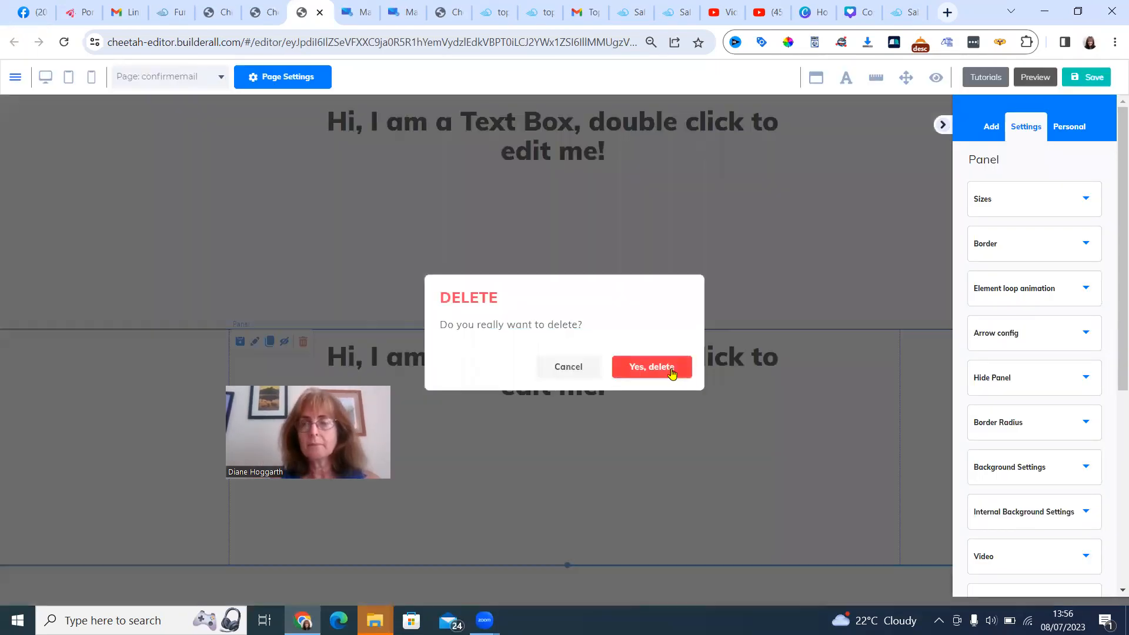
click(673, 373)
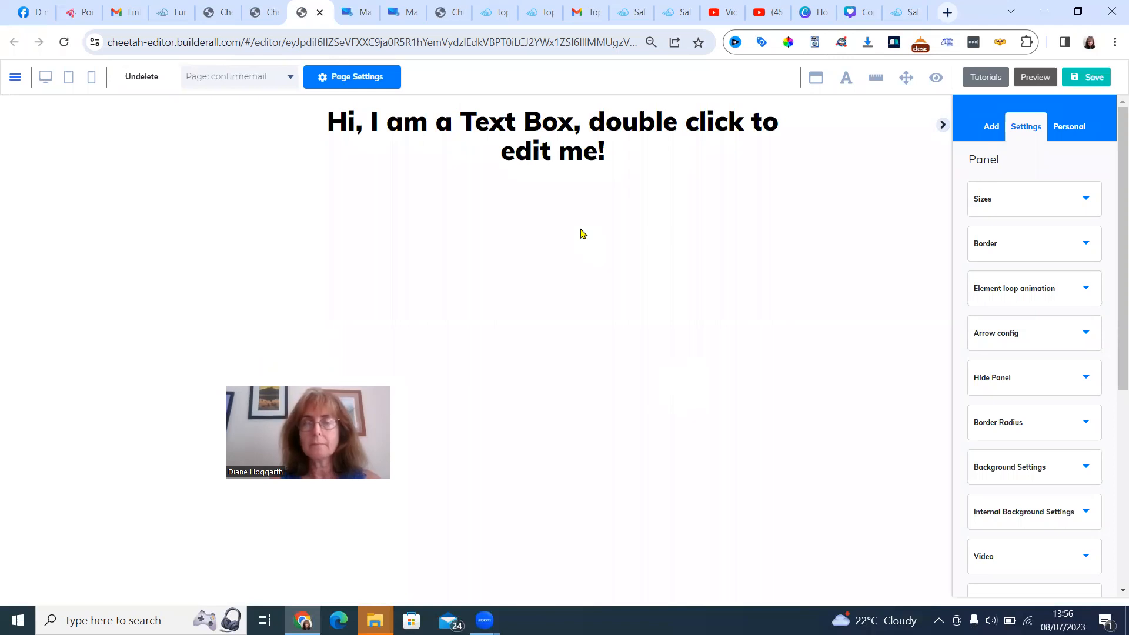
click(564, 283)
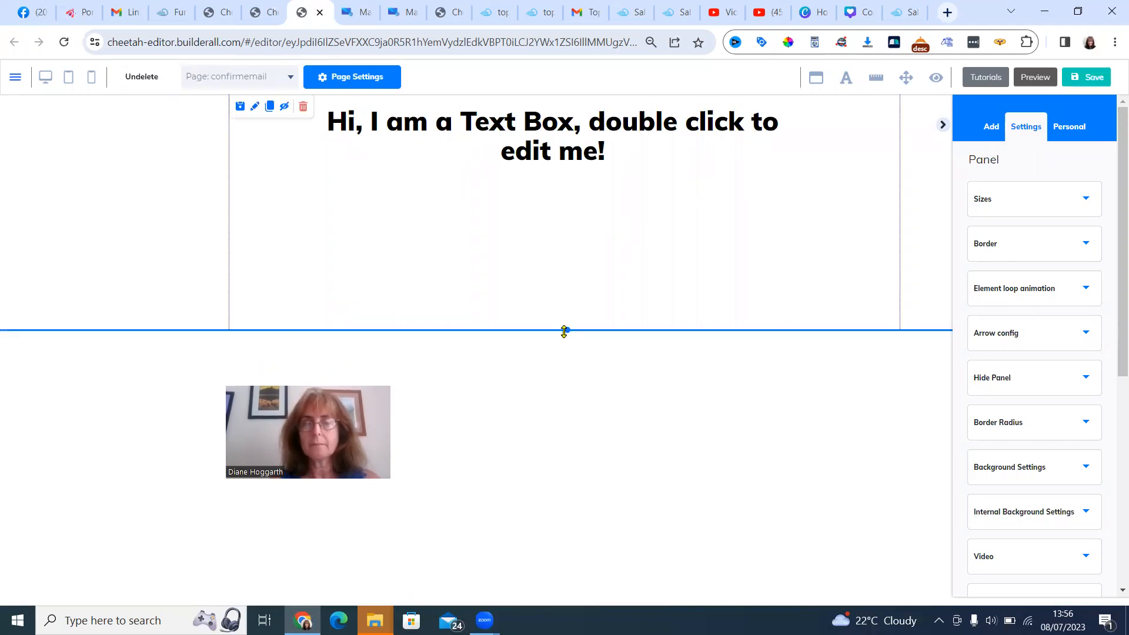
- Extend the panel's height downward to more than double, and move the heading text box lower inside it
drag(568, 331, 575, 555)
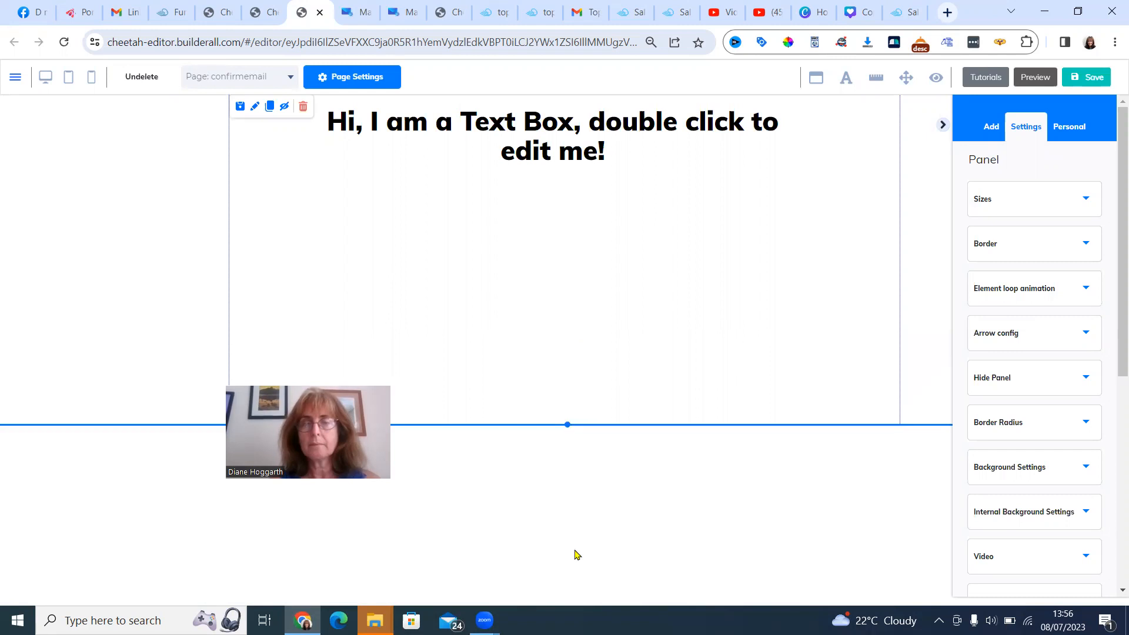
drag(574, 128, 557, 211)
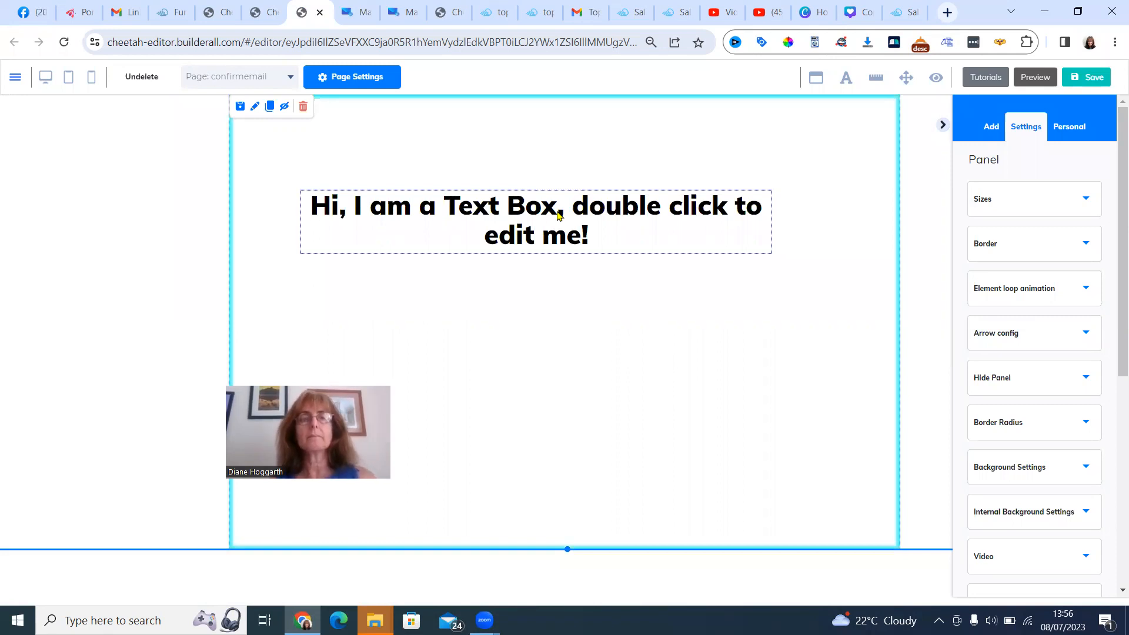
- Open the heading text box for editing and choose the Arial font at size 28
click(387, 194)
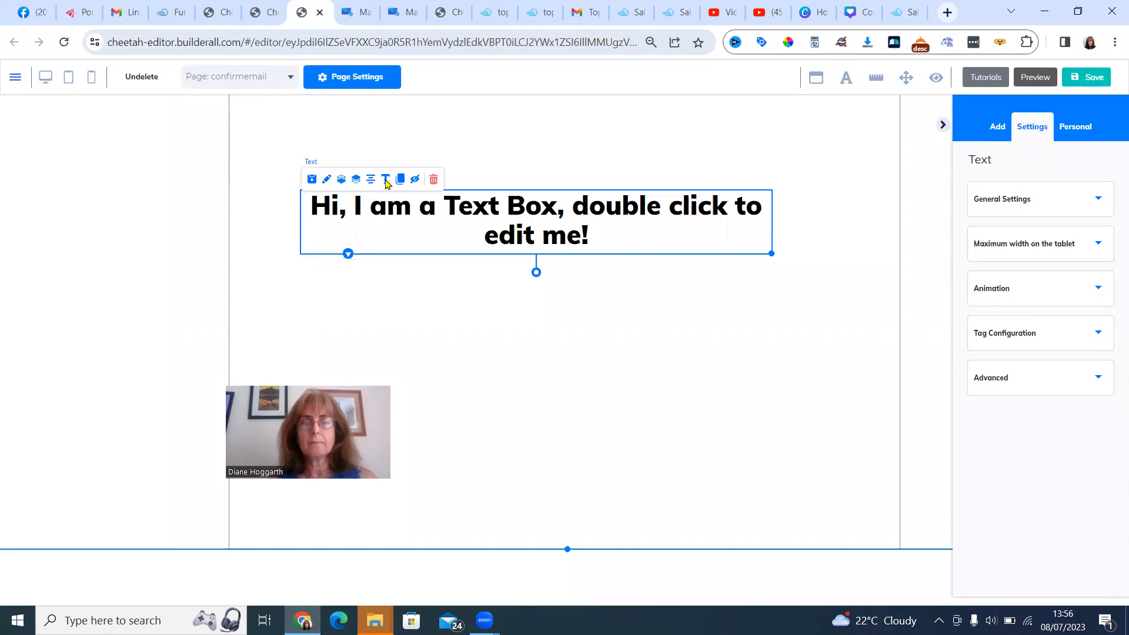
click(386, 181)
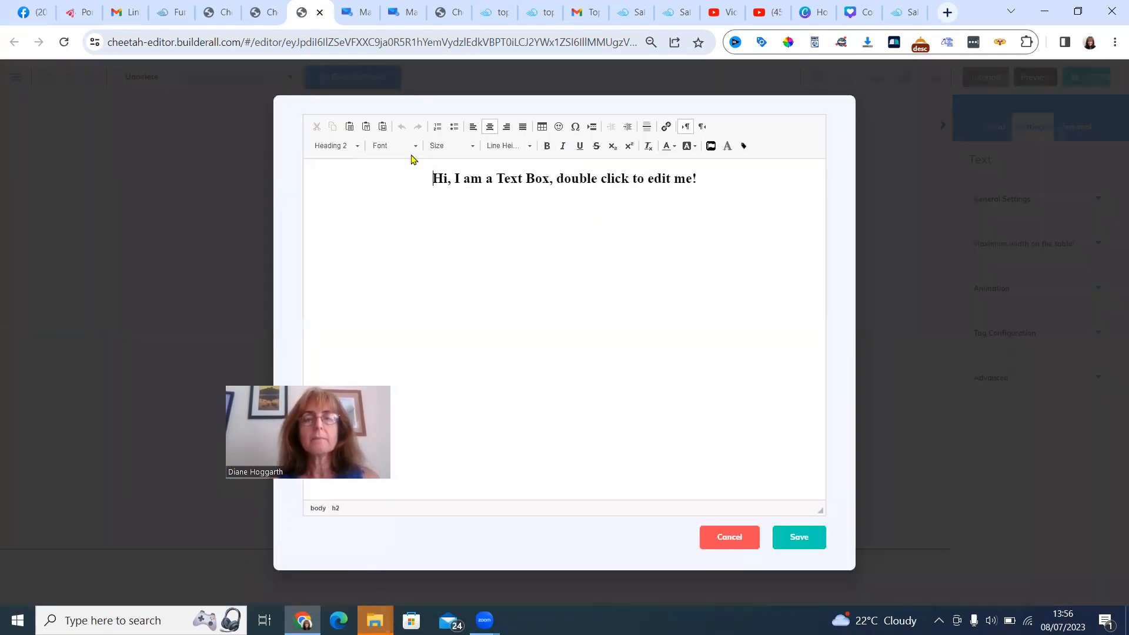
click(416, 150)
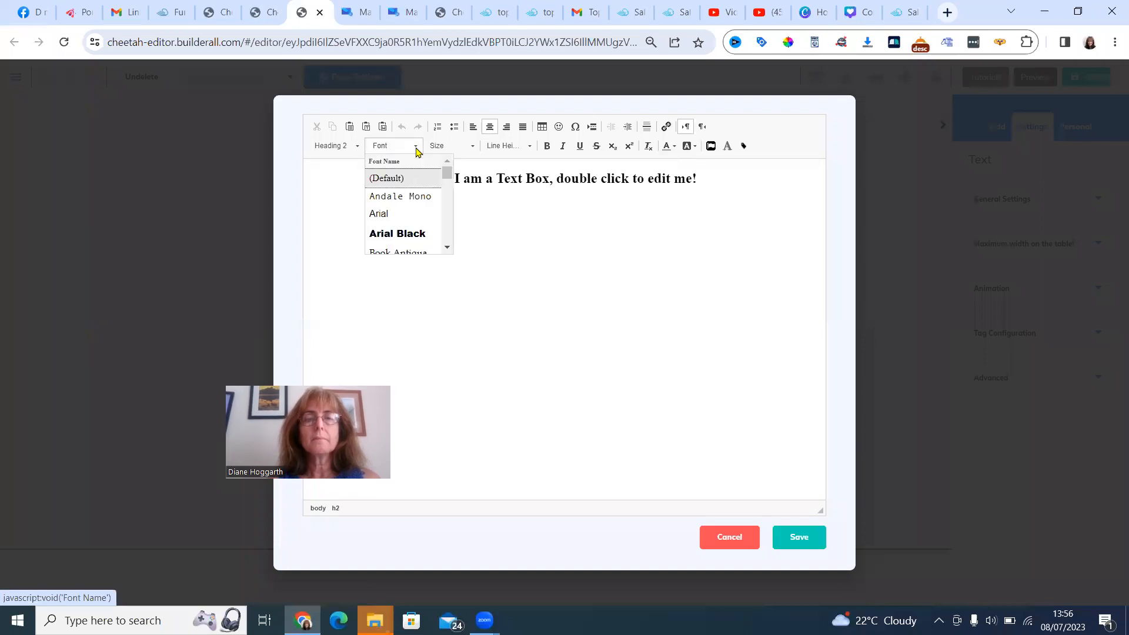
click(379, 214)
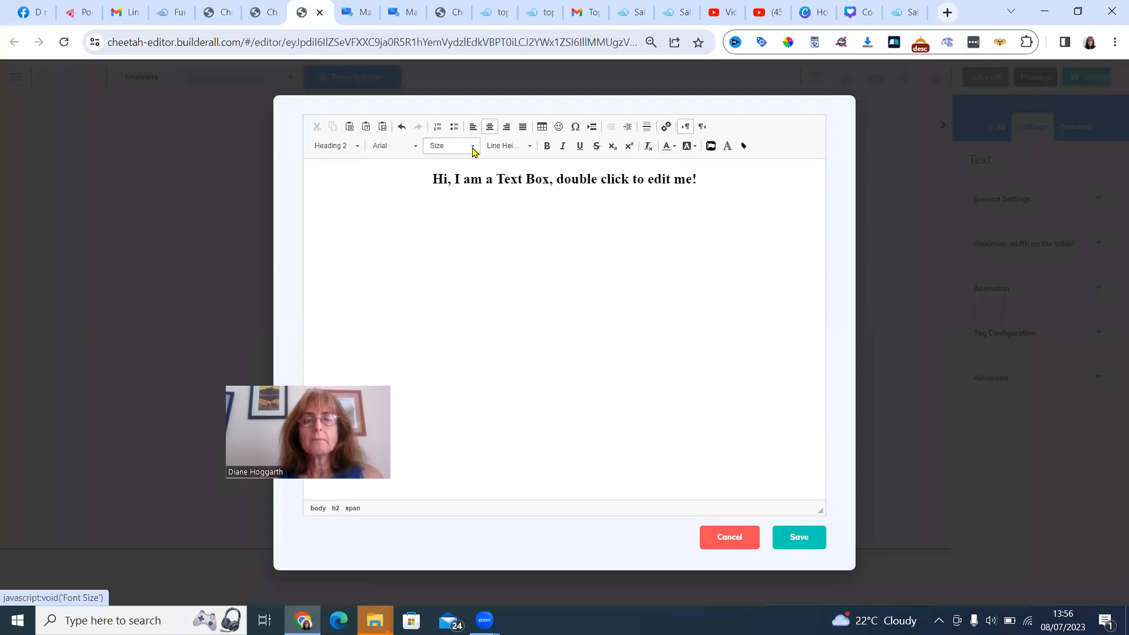
click(473, 148)
click(498, 248)
scroll(498, 249, down, 10)
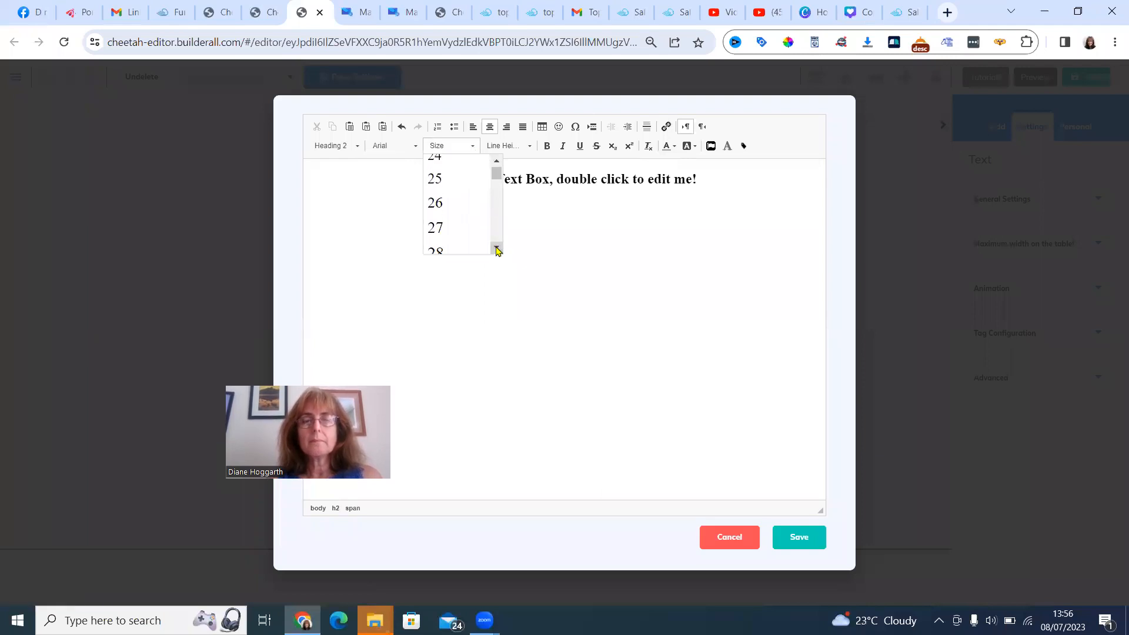
click(459, 252)
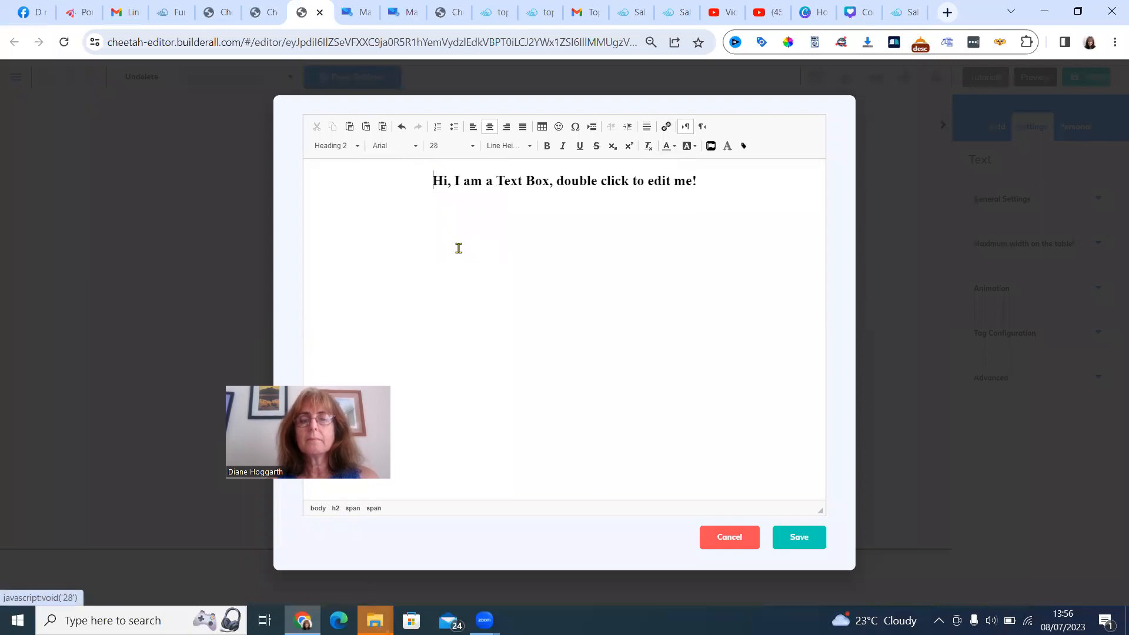
- Replace the placeholder heading with "Thanks for Subscribing!" and, on a second line, "Go and Confirm Your Email For Instant Access", and save the text
triple_click(521, 183)
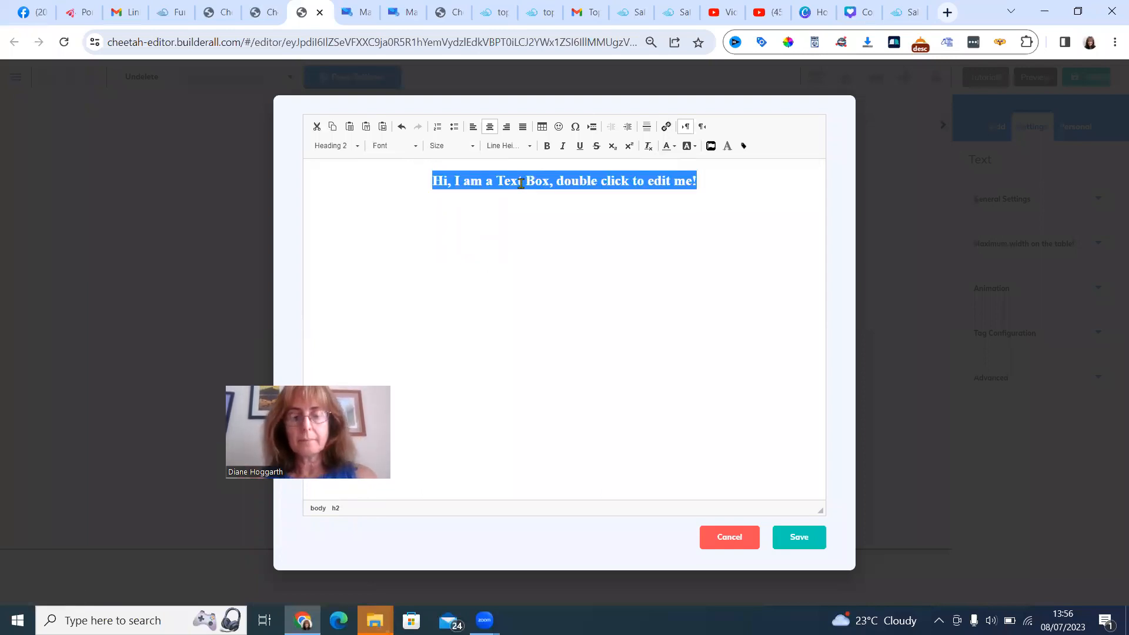
text(Thanks )
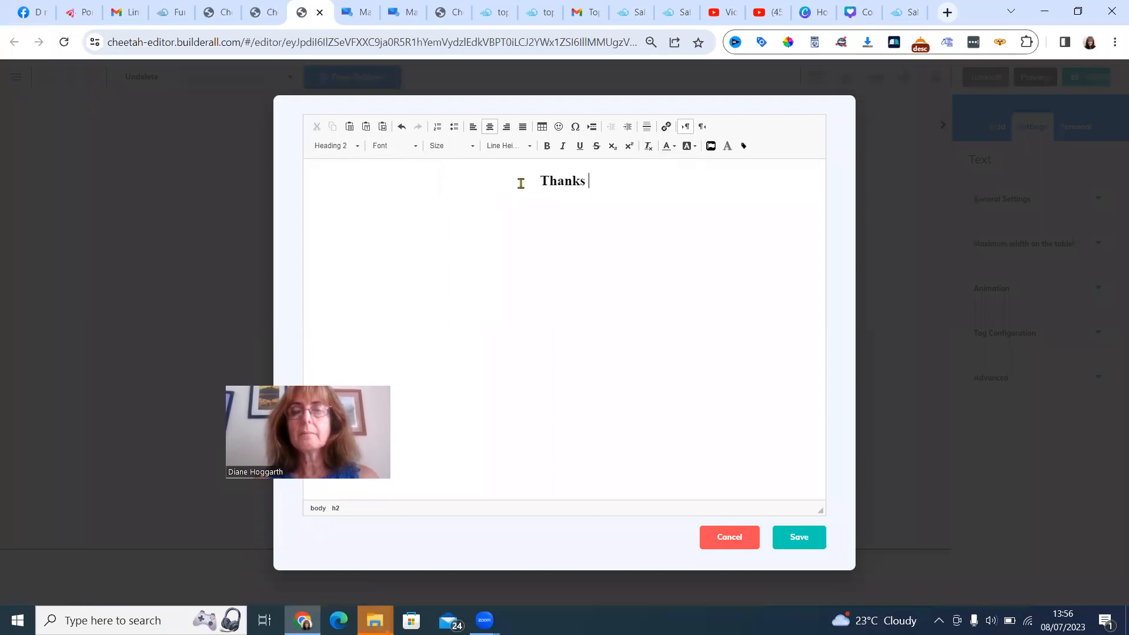
text(for Subscrini)
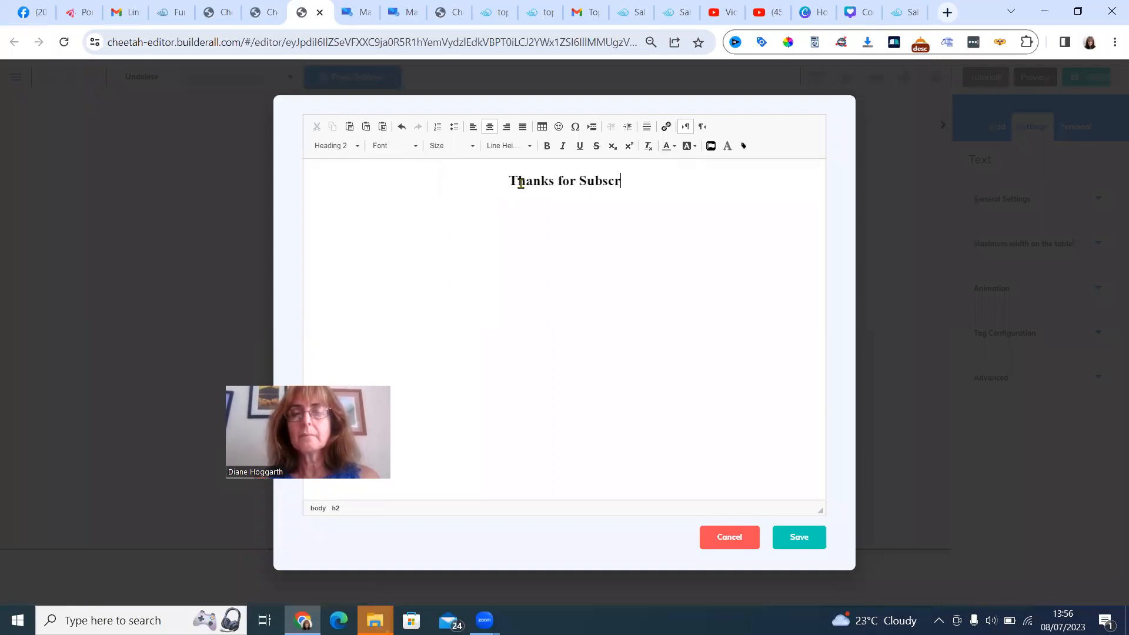
key(BackSpace)
key(BackSpace)
text(bingn)
key(BackSpace)
text(! )
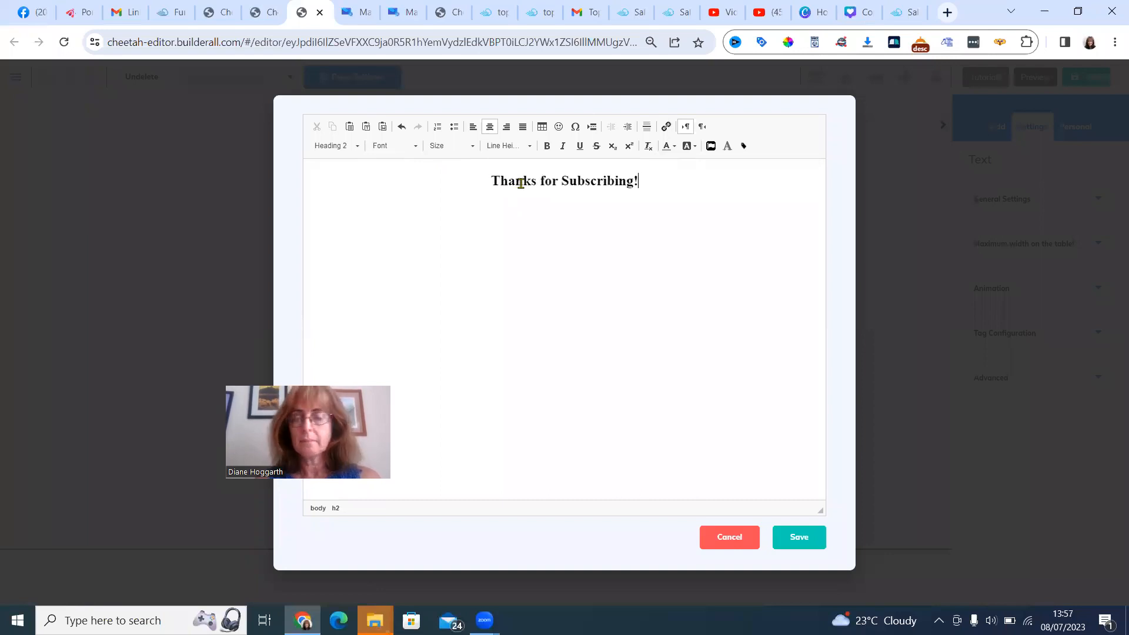
text(Go and Con)
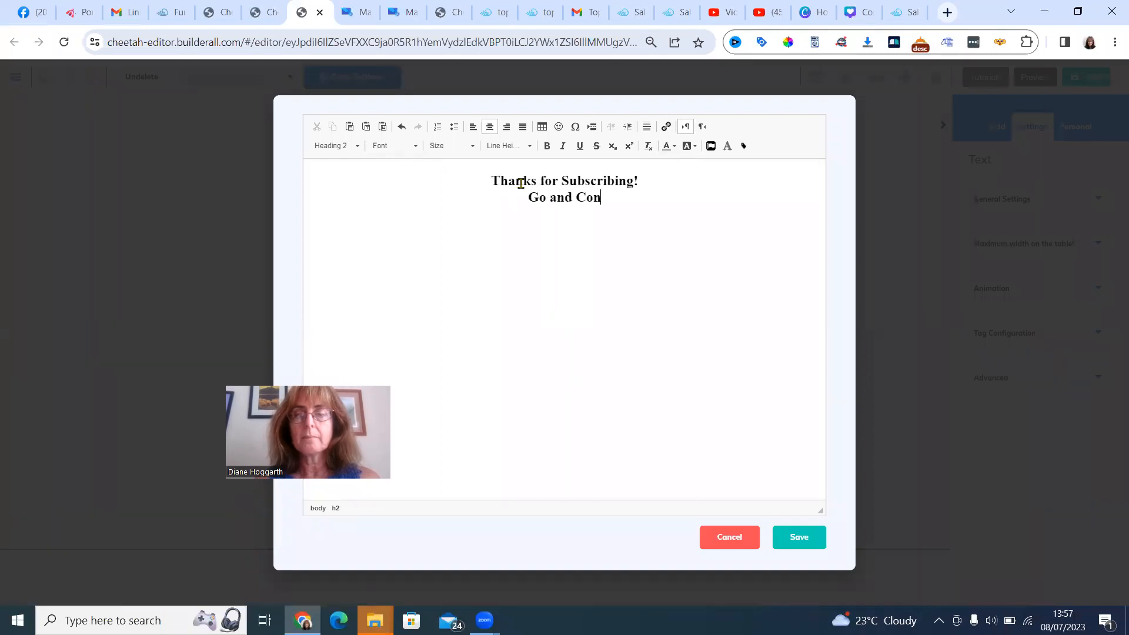
text(firm Your Em)
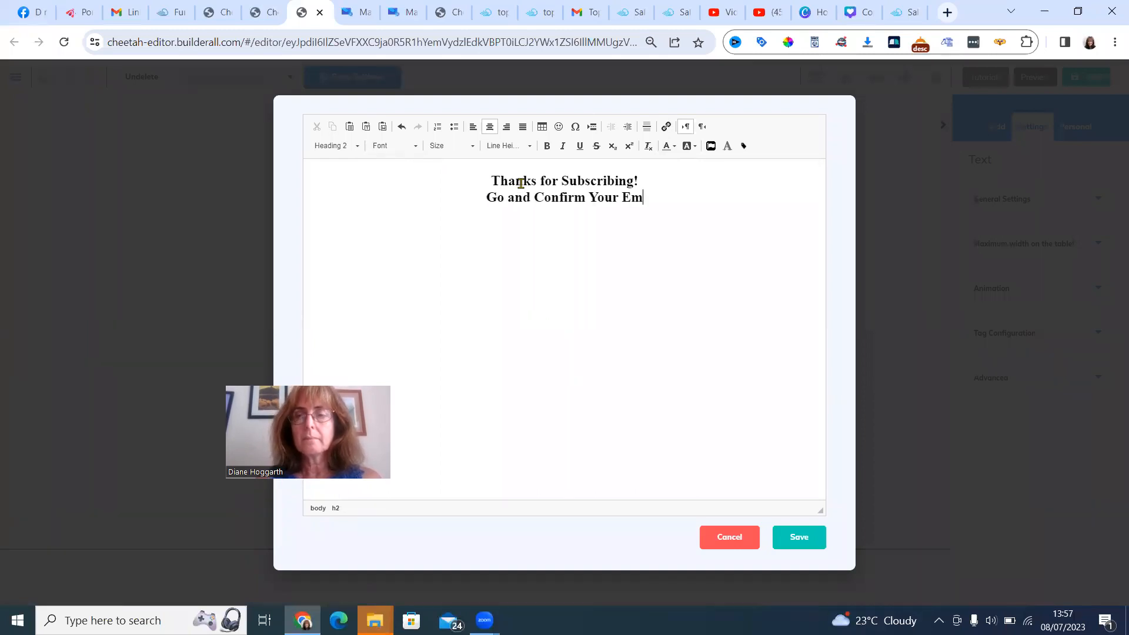
text(ail For I)
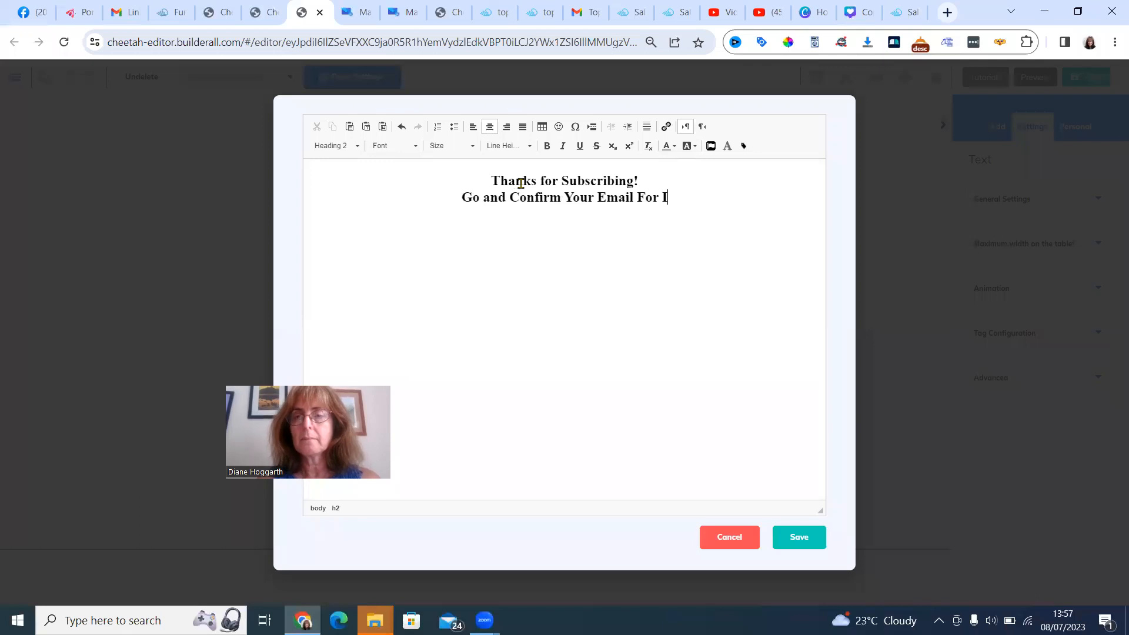
text(nstant Access)
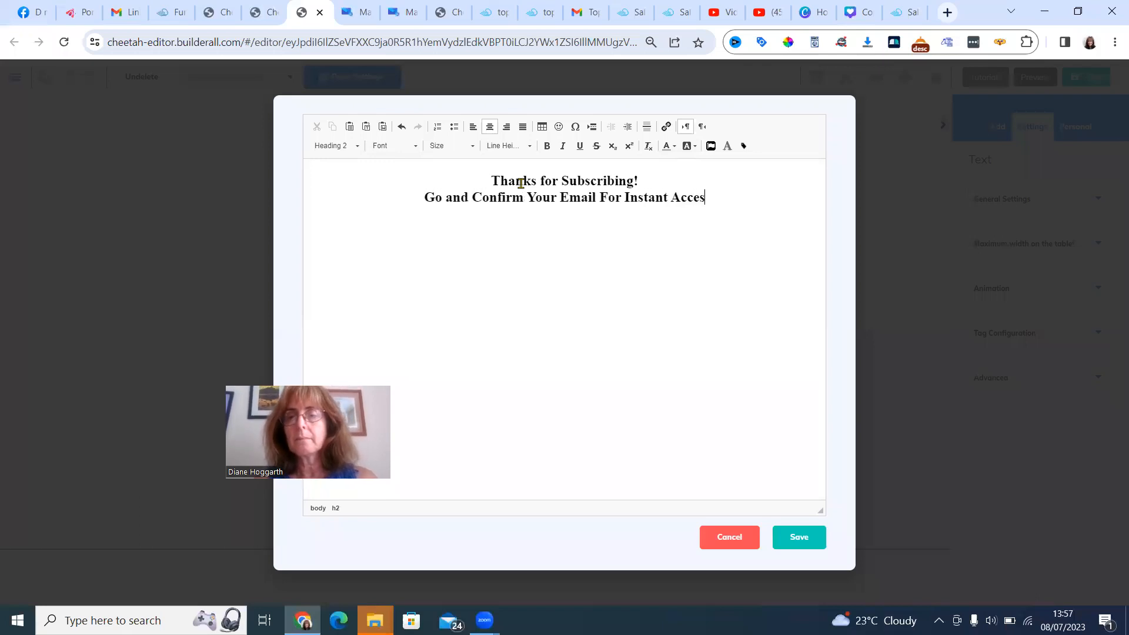
click(818, 543)
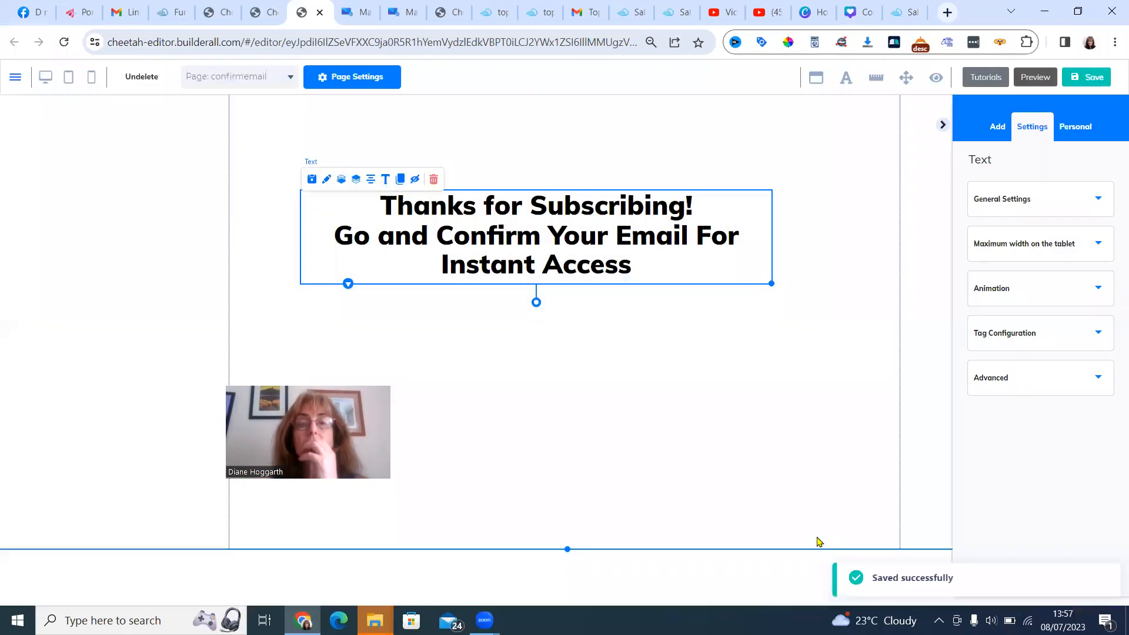